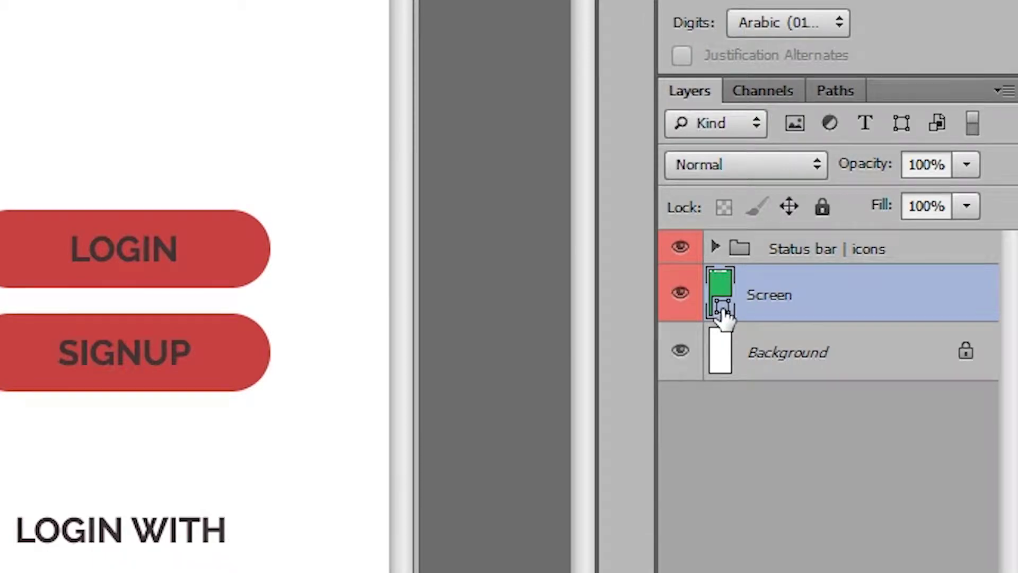
Step: Change the Screen layer's fill colour to muted dark green 4e775d in the Color Picker
{"action": "double_click", "coordinate": [724, 313]}
{"action": "left_click_drag", "start_coordinate": [743, 380], "coordinate": [705, 396]}
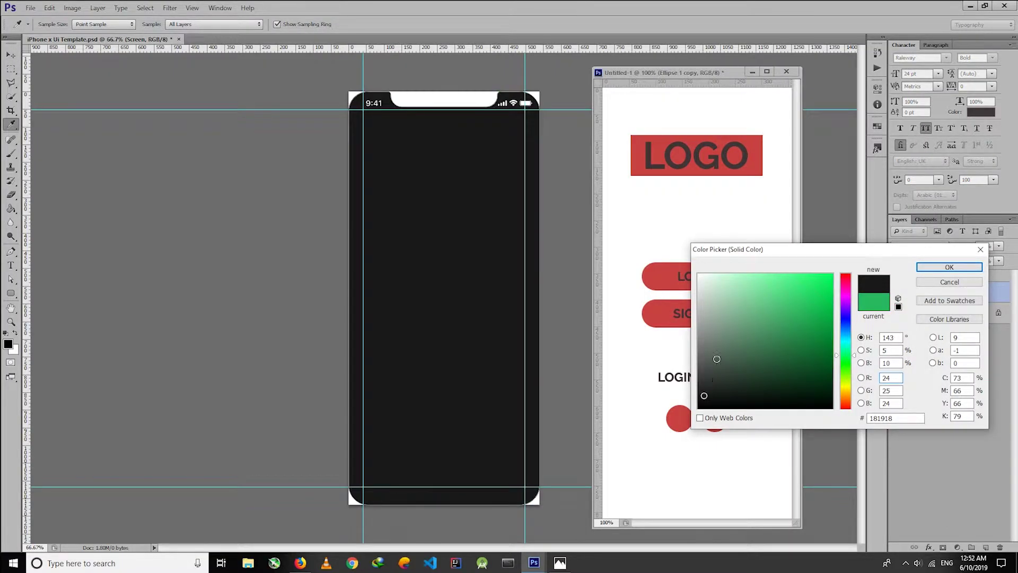
{"action": "left_click_drag", "start_coordinate": [716, 359], "coordinate": [705, 279]}
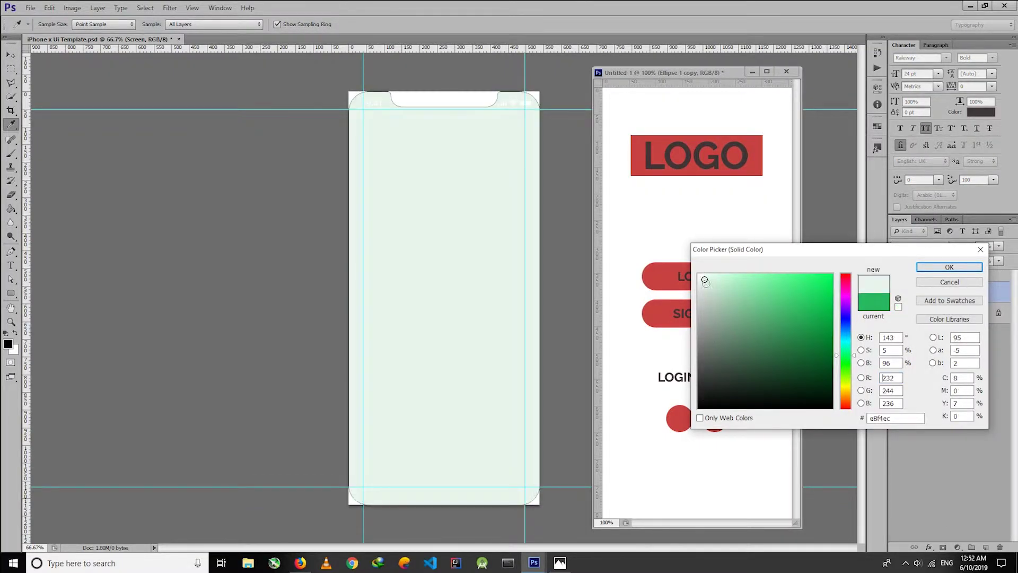
{"action": "mouse_move", "coordinate": [705, 280]}
{"action": "left_mouse_down"}
{"action": "mouse_move", "coordinate": [788, 336]}
{"action": "mouse_move", "coordinate": [744, 345]}
{"action": "left_mouse_up"}
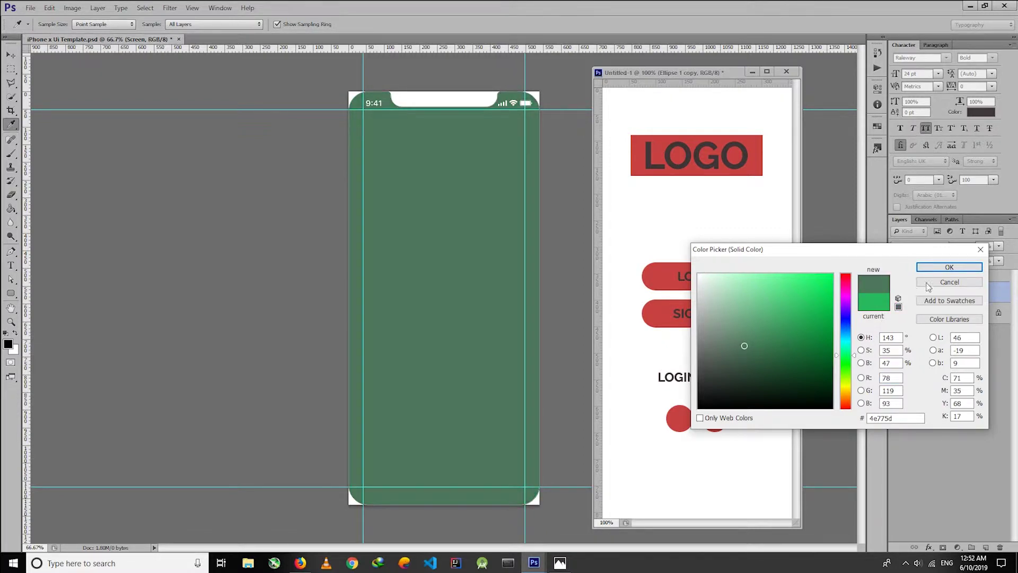
{"action": "left_click", "coordinate": [949, 267]}
{"action": "key", "text": "v"}
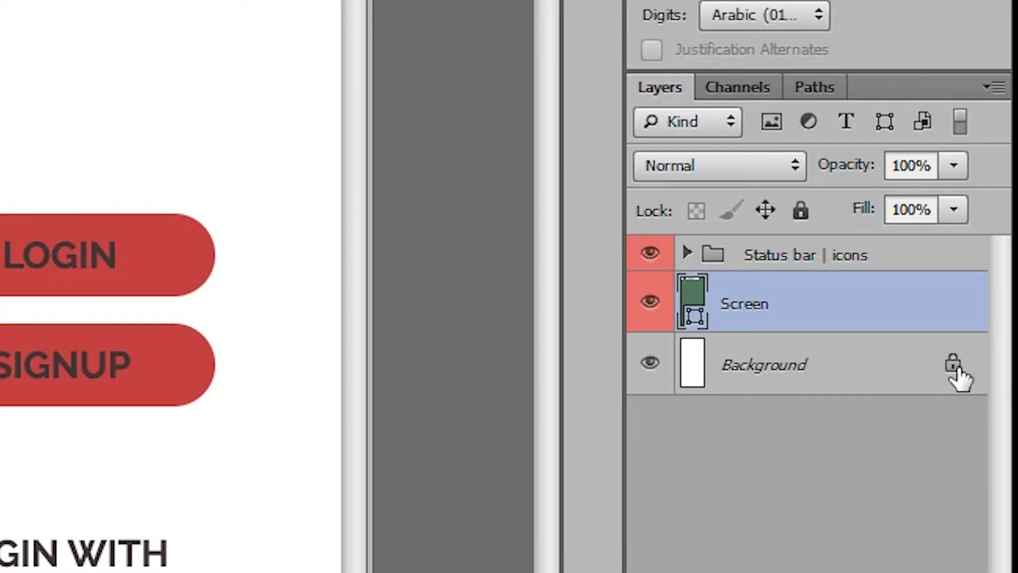
Step: Convert the locked white Background to Layer 0 and delete it, then switch to Firefox
{"action": "double_click", "coordinate": [1000, 312]}
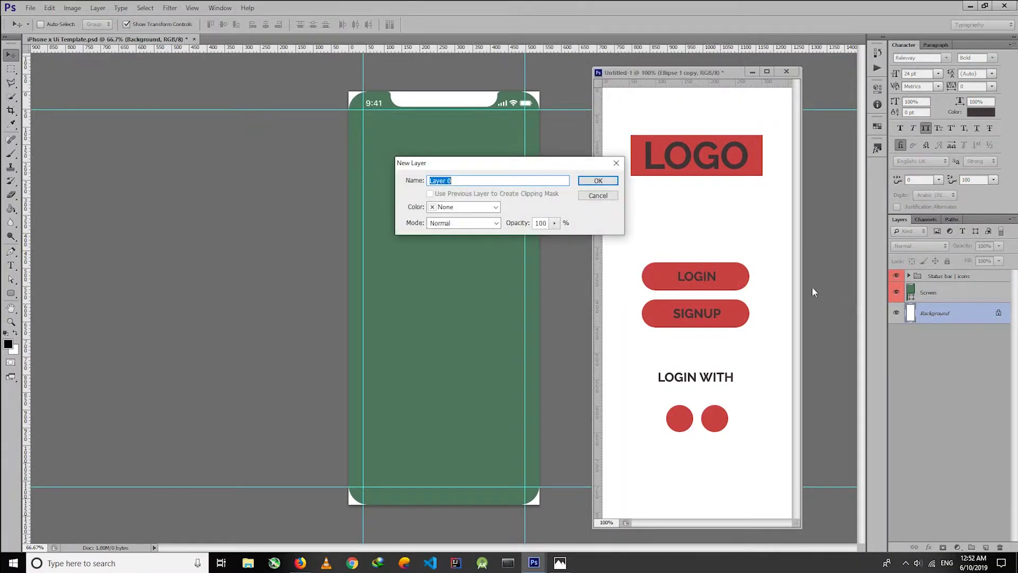
{"action": "left_click", "coordinate": [607, 181]}
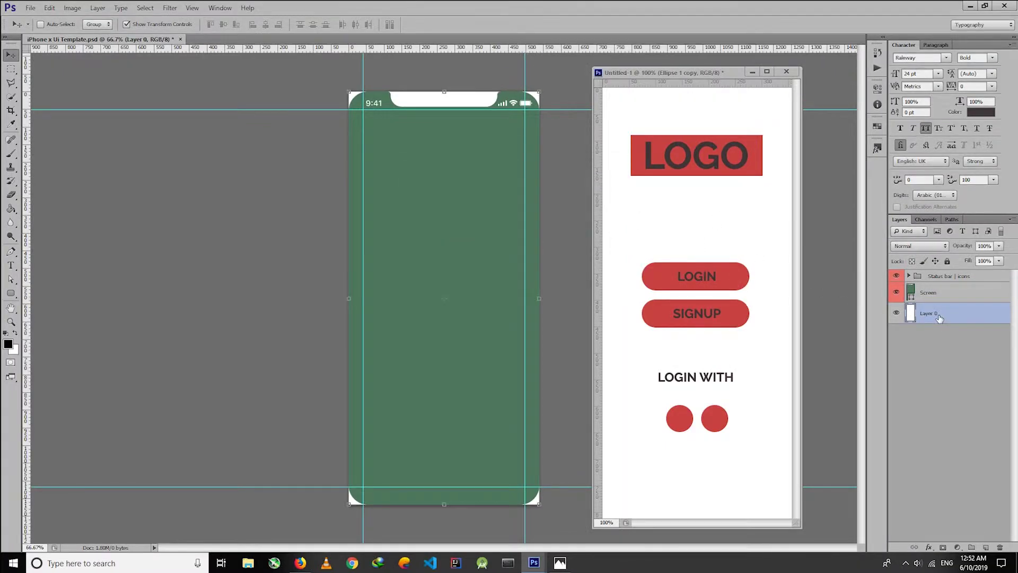
{"action": "key", "text": "Delete"}
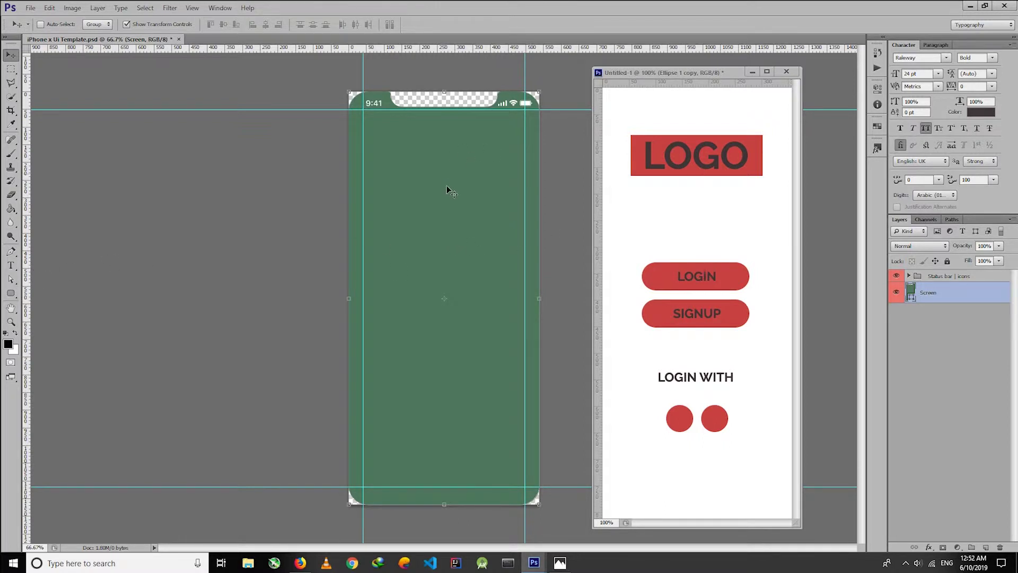
{"action": "left_click", "coordinate": [306, 563]}
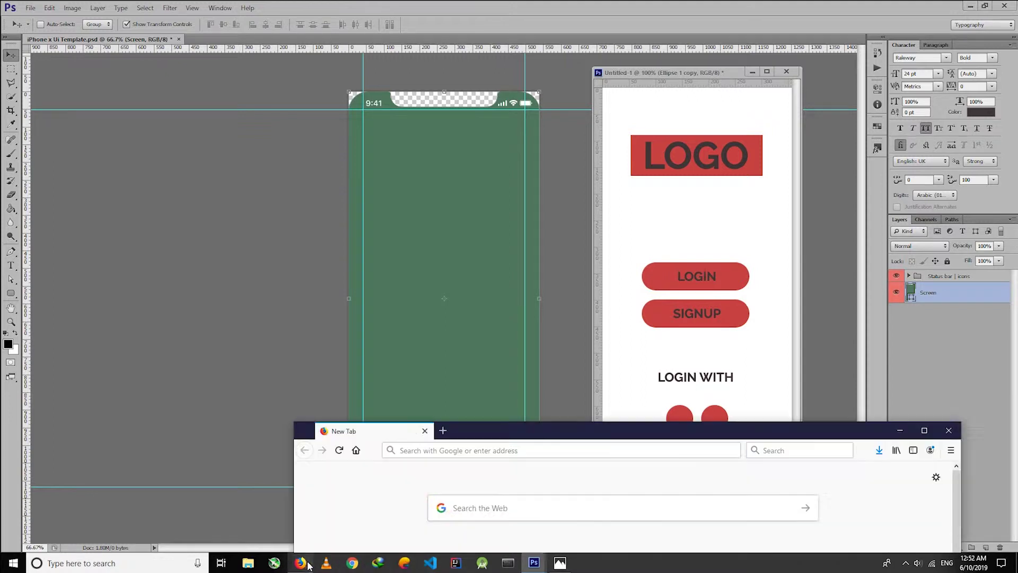
Step: Drag the downloaded Flutter logo PNG from Firefox onto the canvas and commit it near the top
{"action": "left_click", "coordinate": [879, 449]}
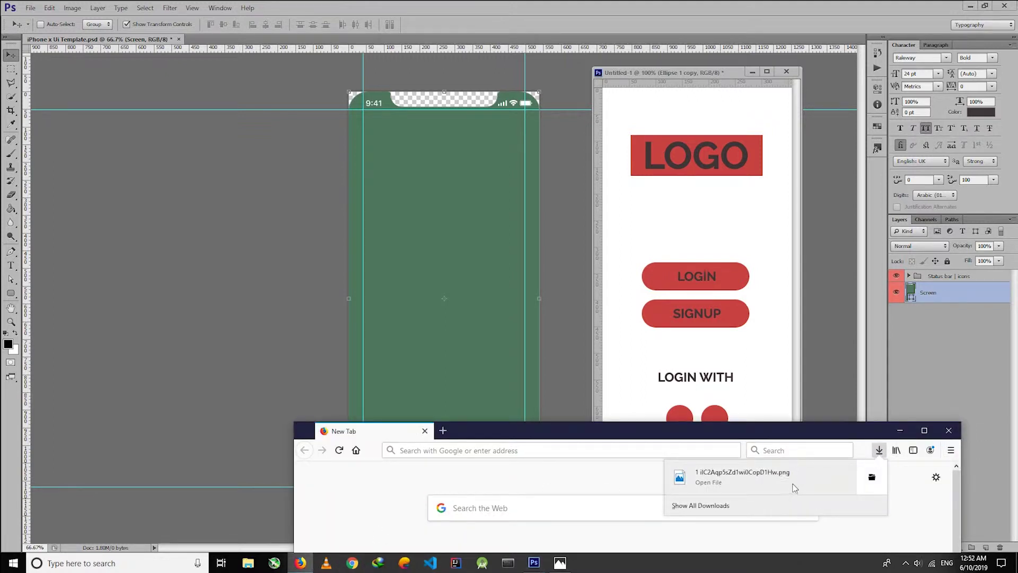
{"action": "left_click_drag", "start_coordinate": [793, 487], "coordinate": [459, 234]}
{"action": "left_click_drag", "start_coordinate": [425, 160], "coordinate": [442, 176]}
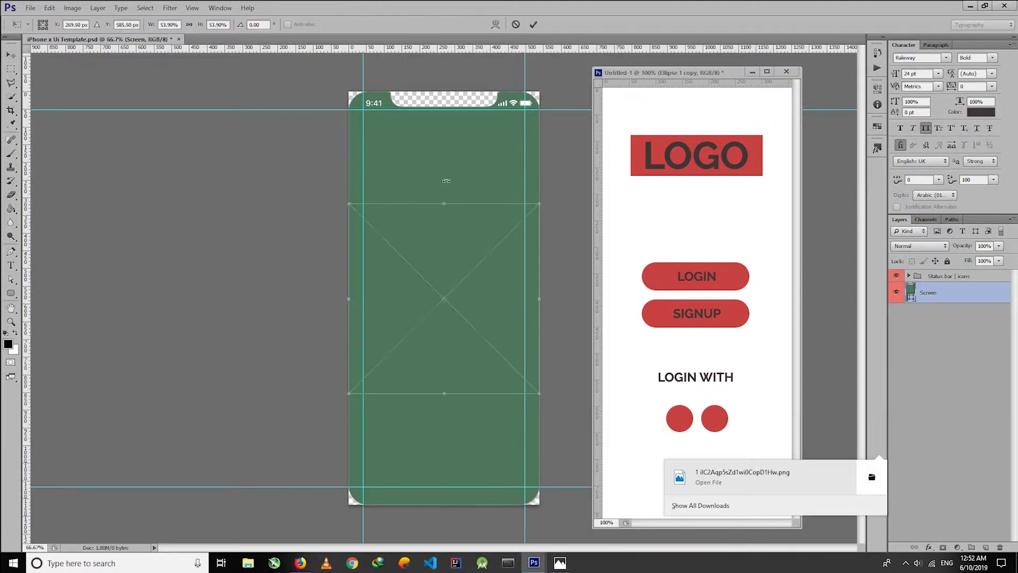
{"action": "mouse_move", "coordinate": [464, 216]}
{"action": "left_mouse_down"}
{"action": "mouse_move", "coordinate": [479, 141]}
{"action": "mouse_move", "coordinate": [435, 170]}
{"action": "mouse_move", "coordinate": [465, 186]}
{"action": "left_mouse_up"}
{"action": "left_click", "coordinate": [533, 25]}
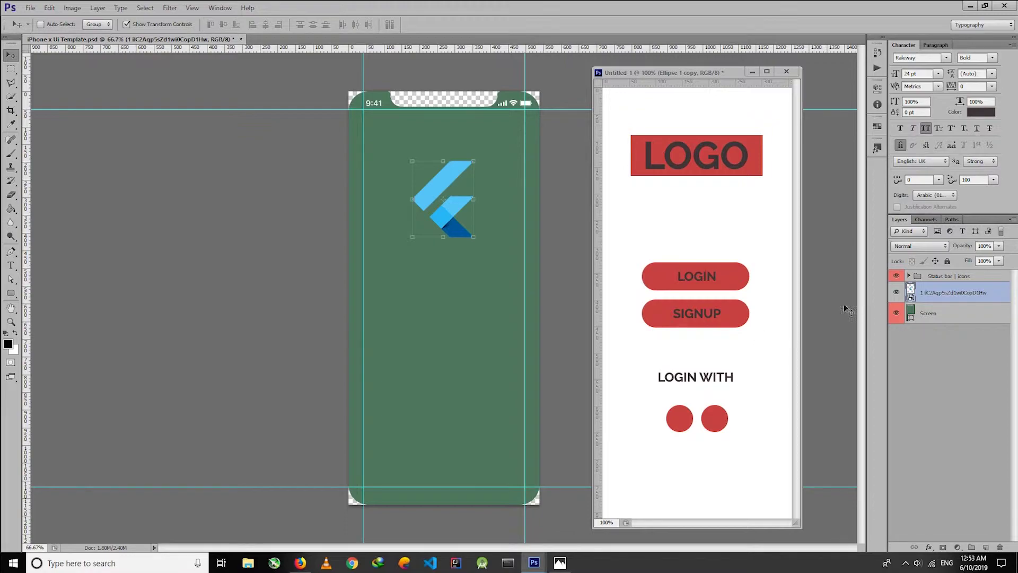
Step: Centre the Flutter logo horizontally against a whole-canvas selection, then deselect
{"action": "key", "text": "ctrl+a"}
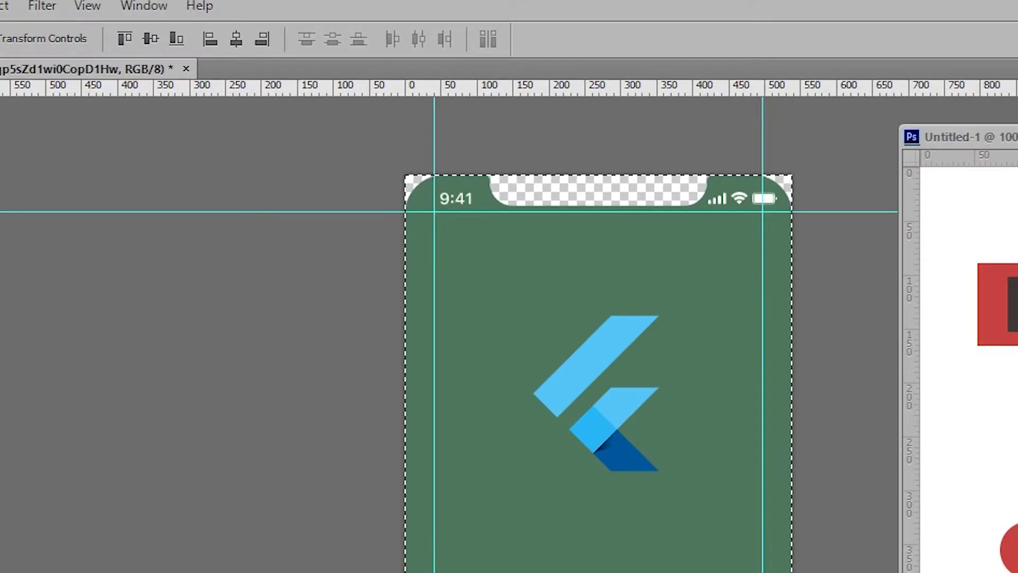
{"action": "left_click", "coordinate": [237, 39]}
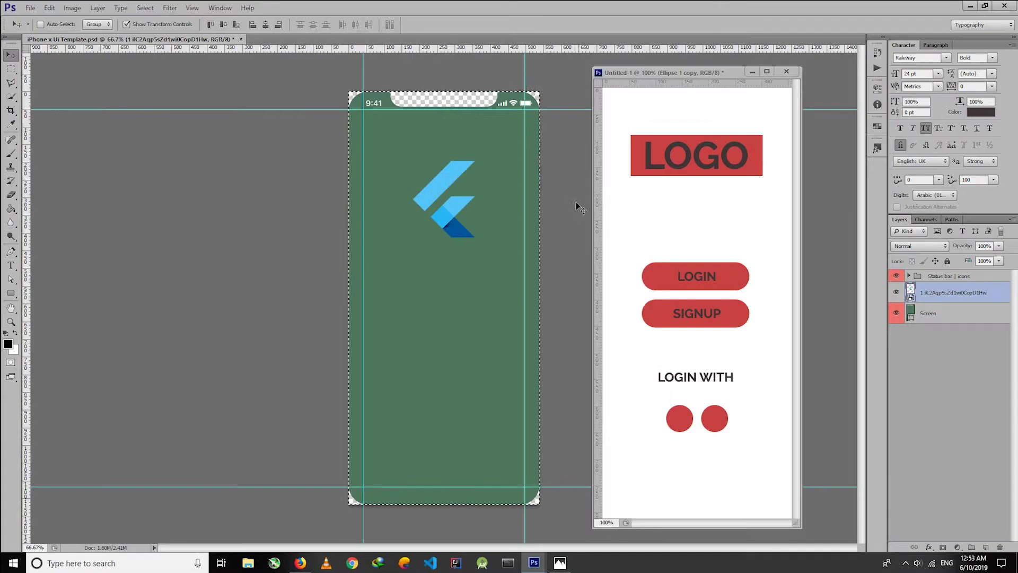
{"action": "key", "text": "ctrl+d"}
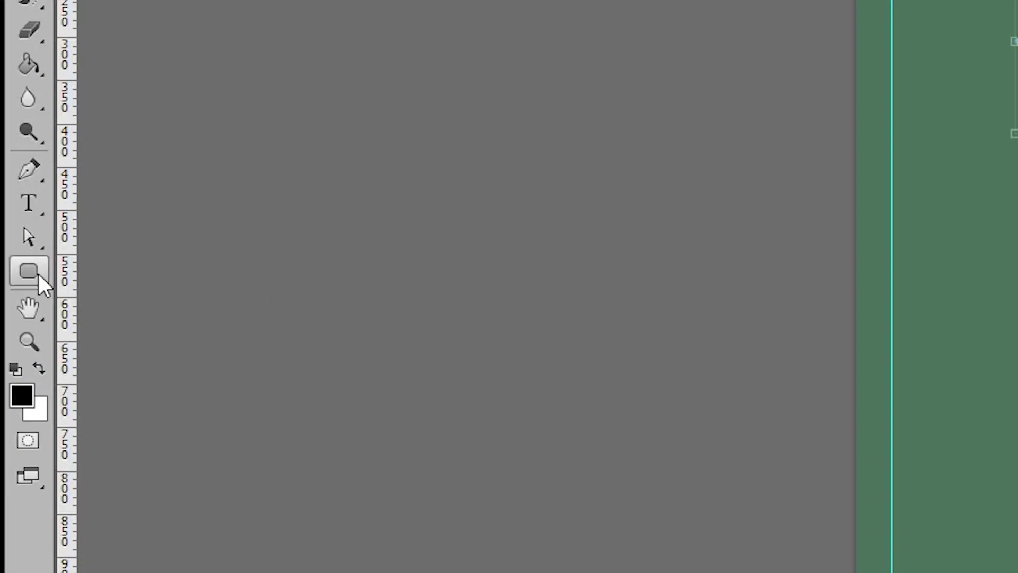
Step: Draw a white 50 px-radius rounded-rectangle pill below the logo and drag a copy beneath it
{"action": "right_click", "coordinate": [16, 295]}
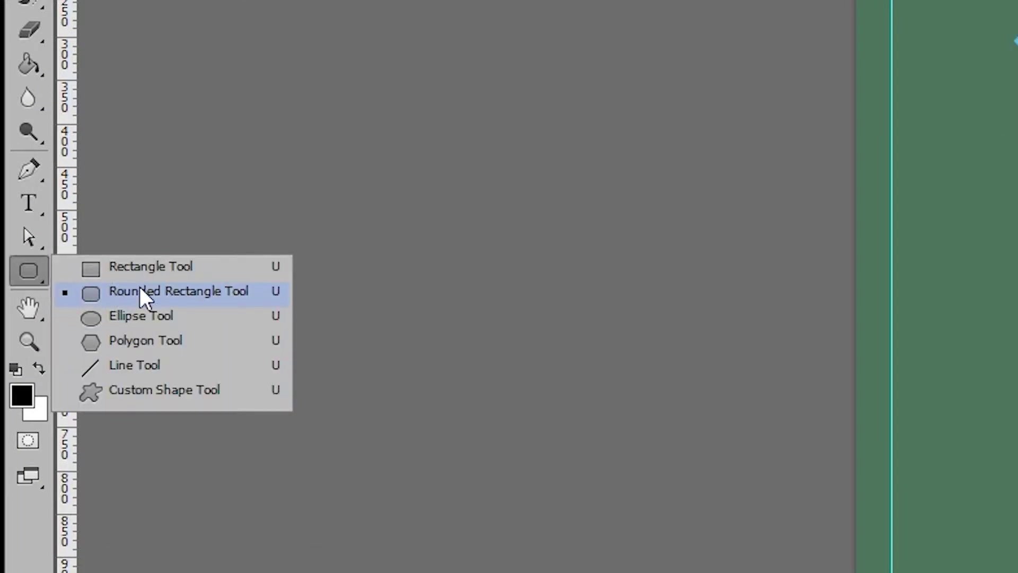
{"action": "left_click", "coordinate": [199, 290]}
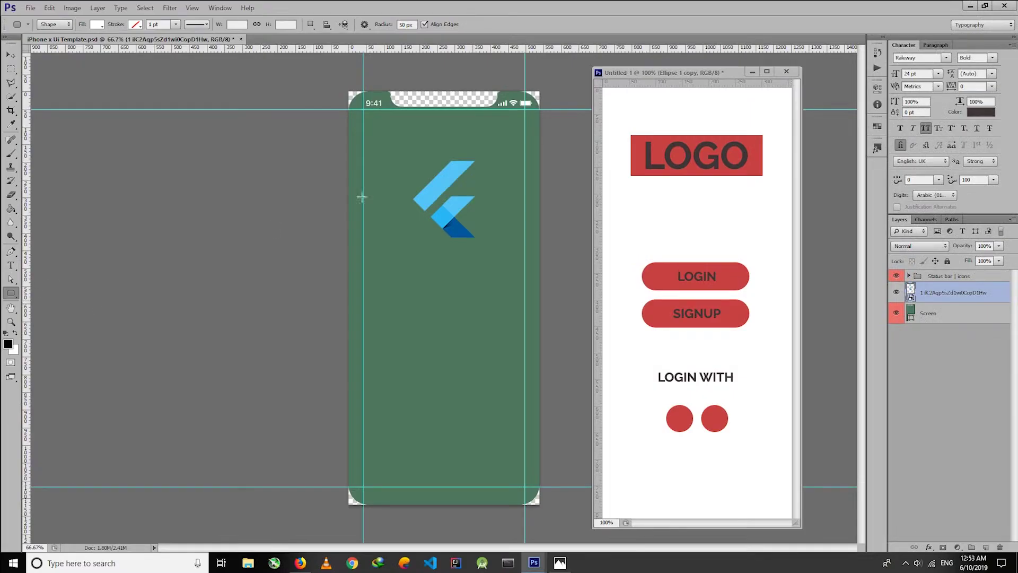
{"action": "left_click", "coordinate": [413, 26]}
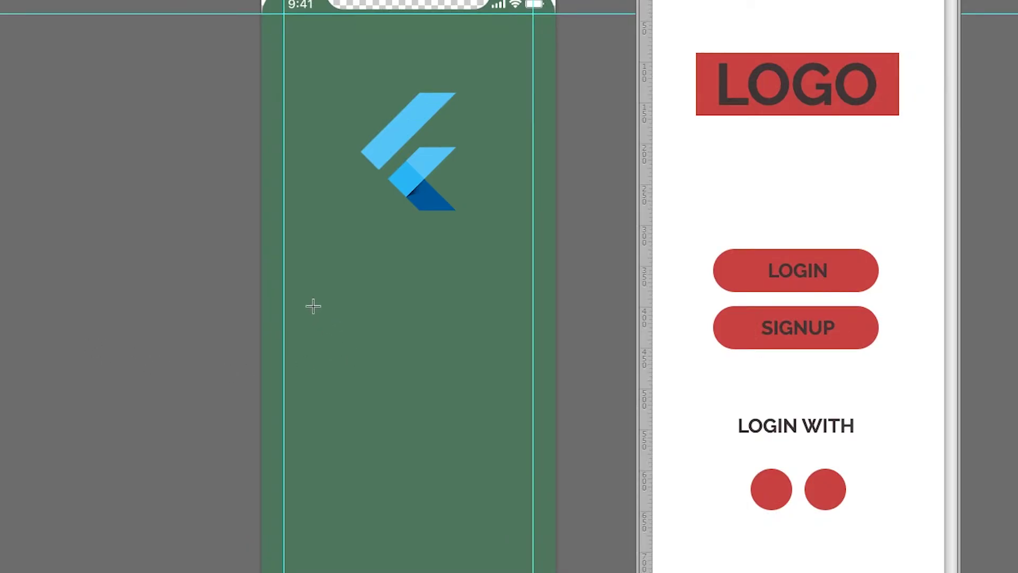
{"action": "mouse_move", "coordinate": [352, 297]}
{"action": "left_mouse_down"}
{"action": "mouse_move", "coordinate": [457, 348]}
{"action": "mouse_move", "coordinate": [507, 342]}
{"action": "left_mouse_up"}
{"action": "left_click_drag", "start_coordinate": [506, 343], "coordinate": [507, 342]}
{"action": "left_click", "coordinate": [11, 55]}
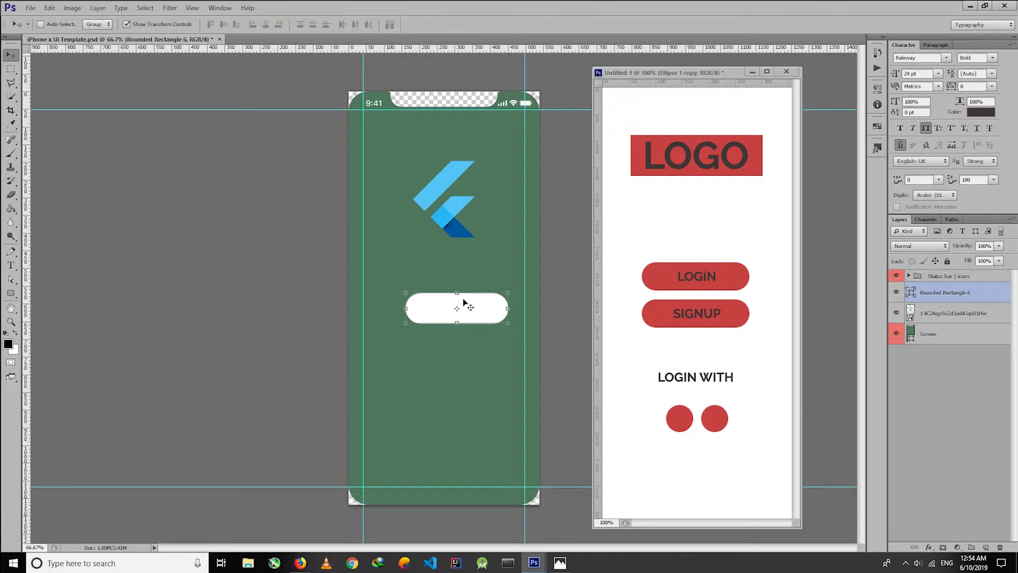
{"action": "left_click_drag", "start_coordinate": [465, 301], "coordinate": [457, 356]}
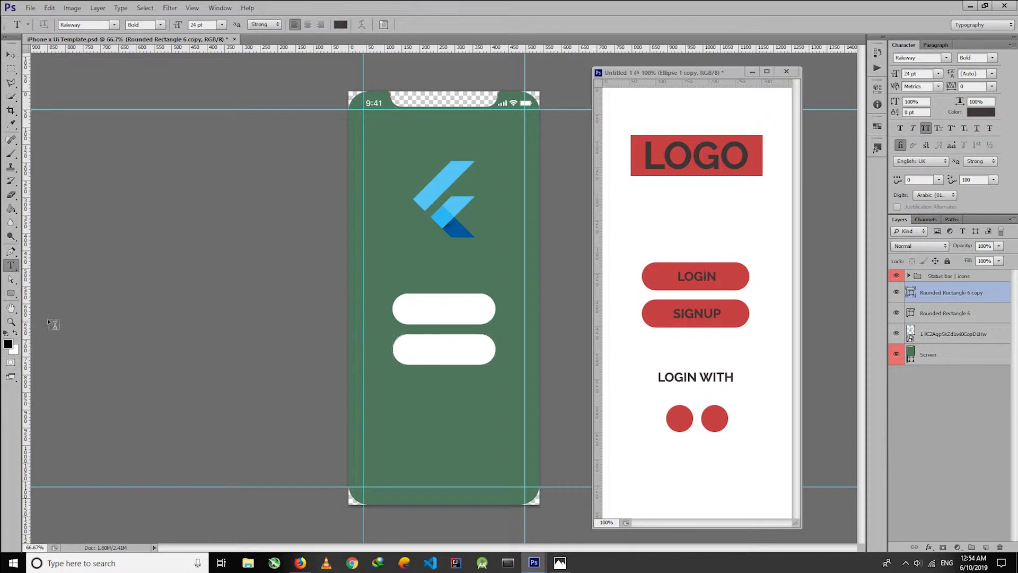
Step: Draw a white circle near the screen's bottom-left and duplicate it 132 px to the right
{"action": "left_click", "coordinate": [13, 295]}
{"action": "right_click", "coordinate": [17, 298]}
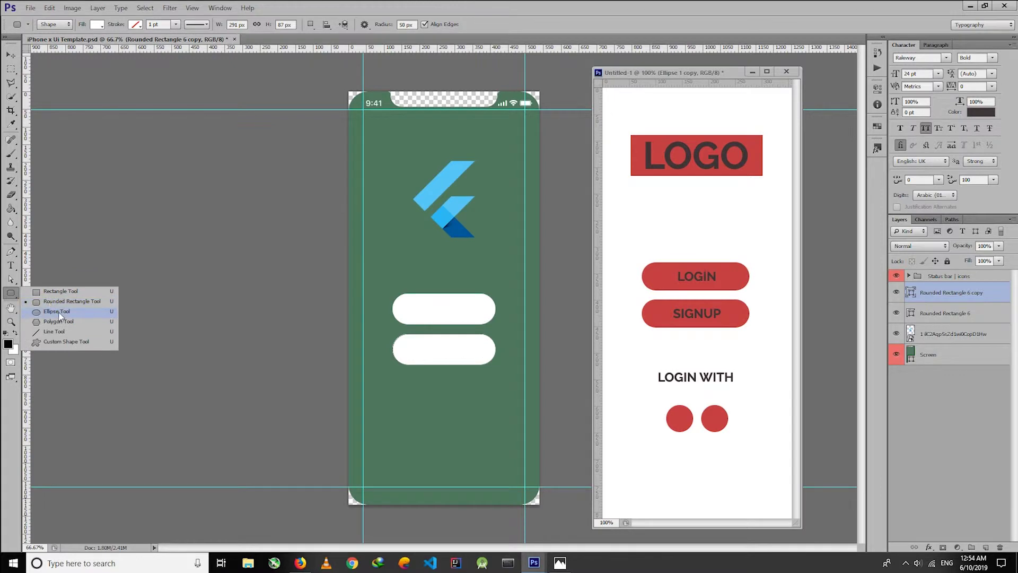
{"action": "left_click", "coordinate": [53, 313]}
{"action": "key", "text": "alt+bracketleft"}
{"action": "key", "text": "alt+bracketleft"}
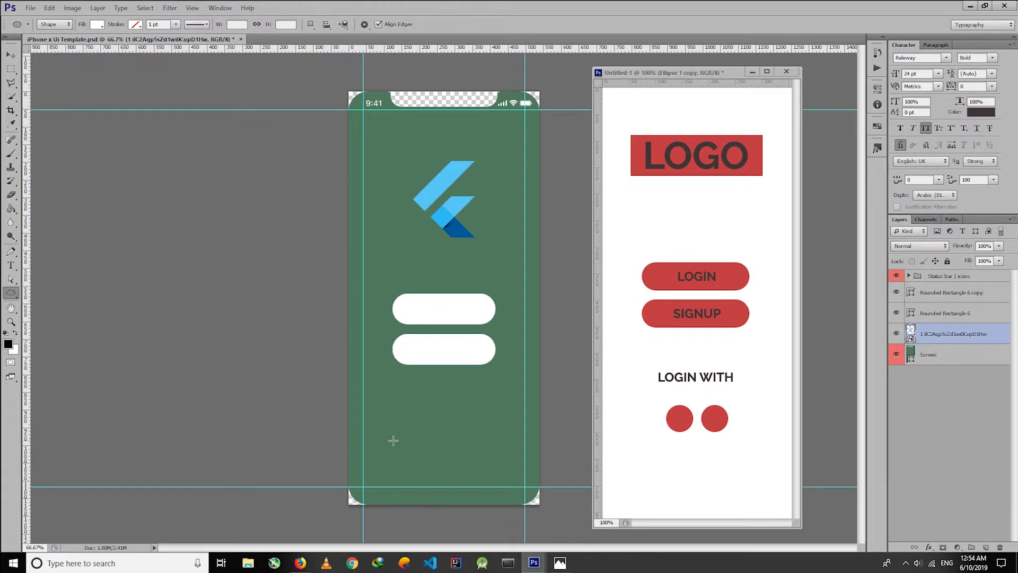
{"action": "left_click_drag", "start_coordinate": [393, 440], "coordinate": [451, 471]}
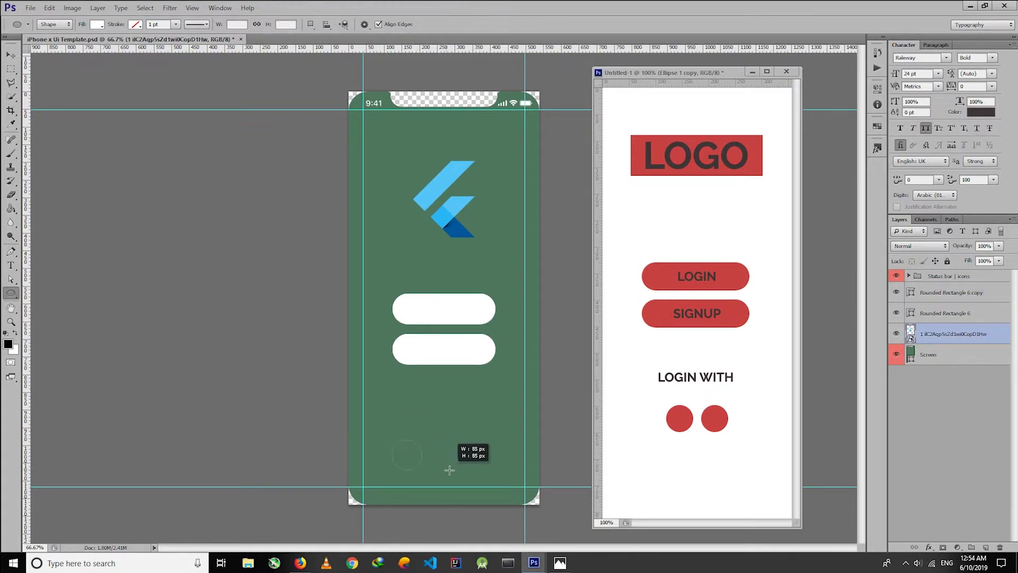
{"action": "left_click", "coordinate": [11, 54]}
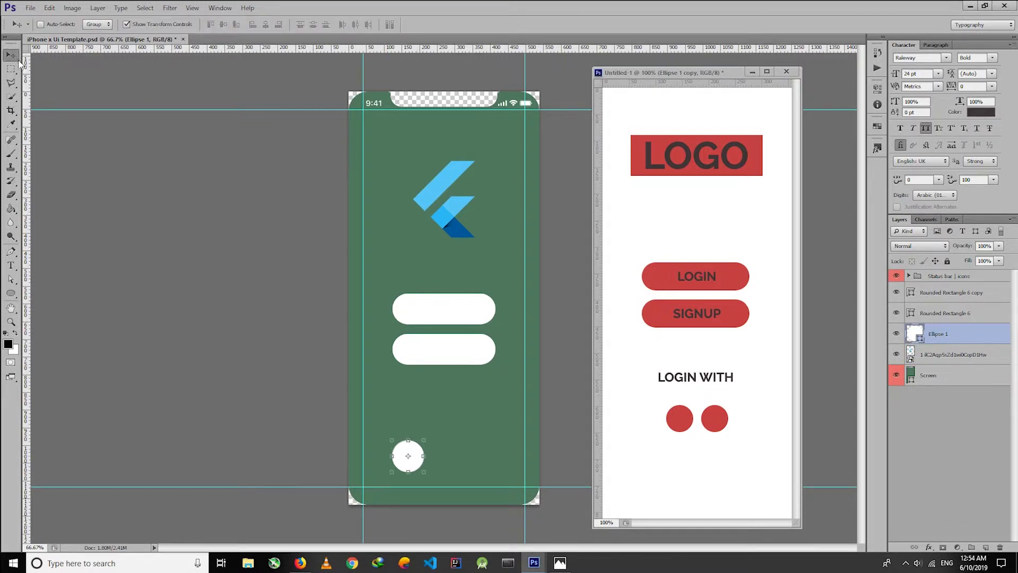
{"action": "left_click_drag", "start_coordinate": [416, 452], "coordinate": [462, 451]}
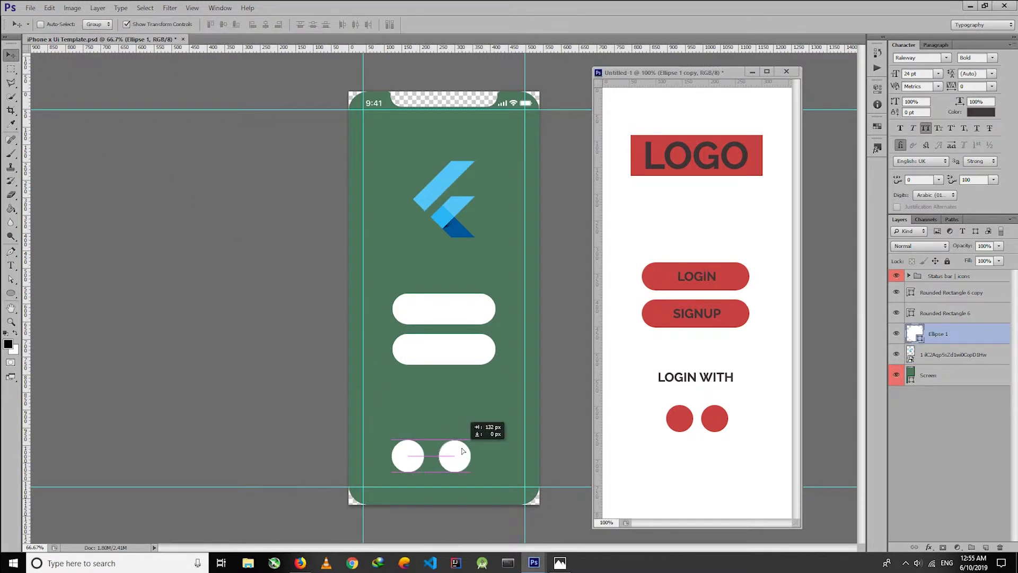
Step: Move both circles about 24 px right and 22 px up, and add guides marking the pill edges
{"action": "left_click", "coordinate": [933, 354], "text": "shift"}
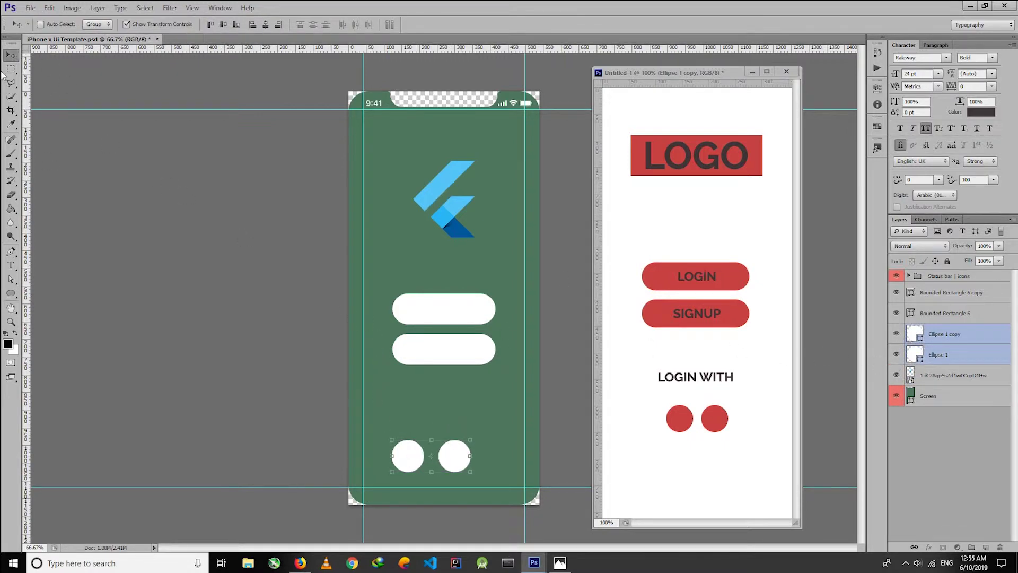
{"action": "mouse_move", "coordinate": [460, 464]}
{"action": "left_mouse_down"}
{"action": "mouse_move", "coordinate": [472, 463]}
{"action": "mouse_move", "coordinate": [469, 452]}
{"action": "left_mouse_up"}
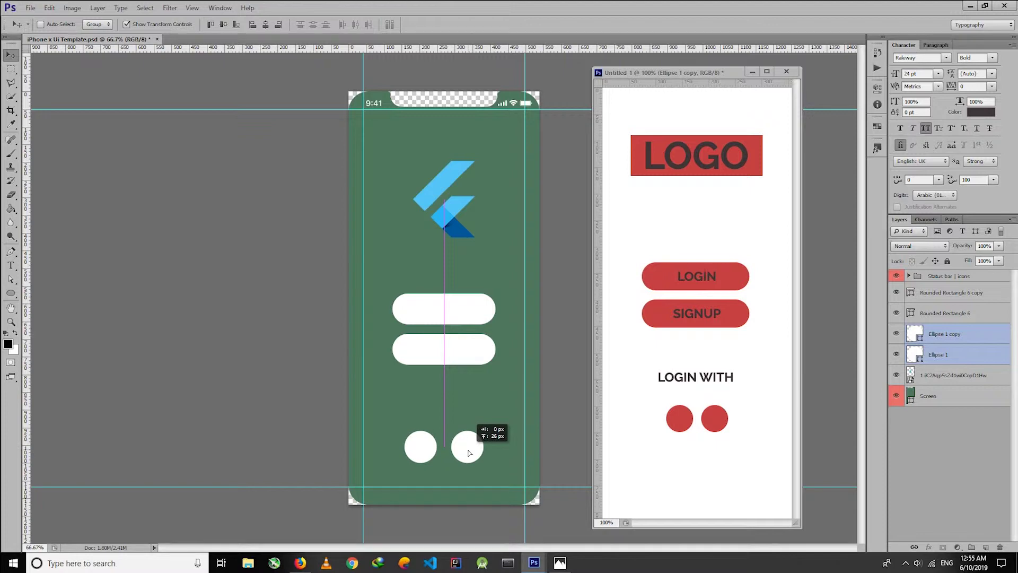
{"action": "left_click_drag", "start_coordinate": [470, 453], "coordinate": [469, 441]}
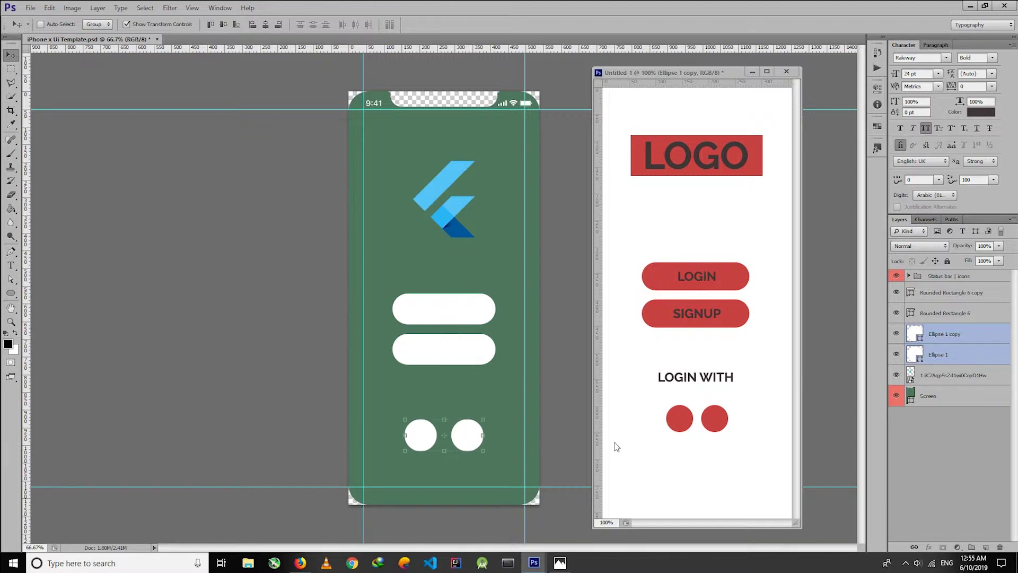
{"action": "mouse_move", "coordinate": [25, 266]}
{"action": "left_mouse_down"}
{"action": "mouse_move", "coordinate": [393, 297]}
{"action": "mouse_move", "coordinate": [495, 350]}
{"action": "left_mouse_up"}
Step: Recolour the top pill to the Flutter logo's light blue, 54c5f8, sampled with the eyedropper
{"action": "left_click", "coordinate": [950, 317]}
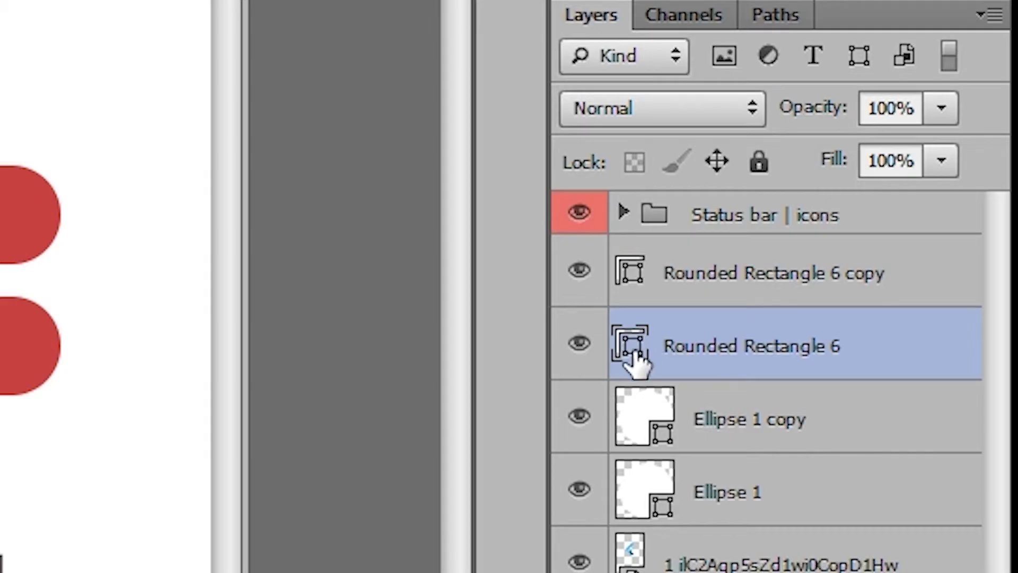
{"action": "double_click", "coordinate": [911, 313]}
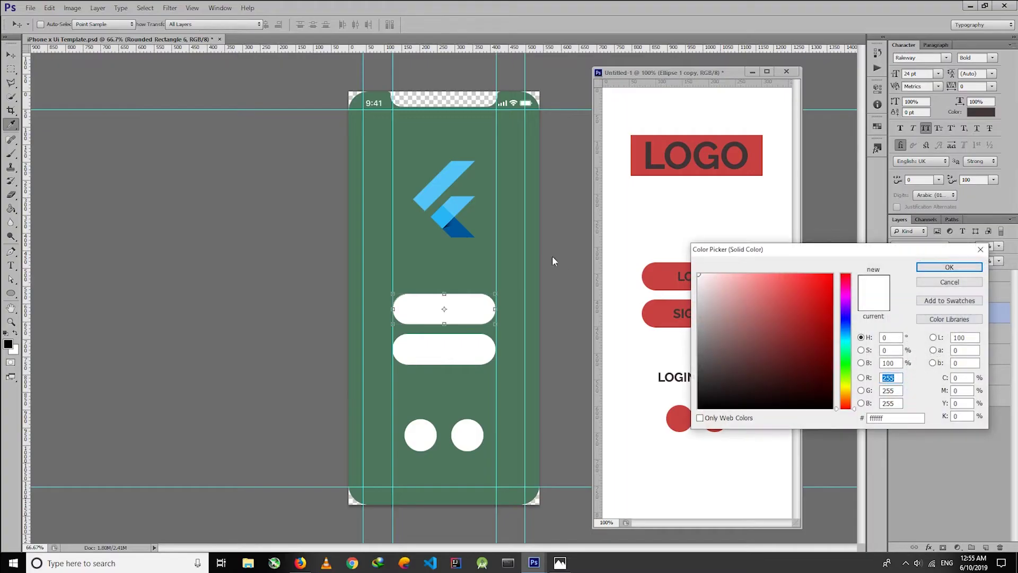
{"action": "left_click", "coordinate": [451, 170]}
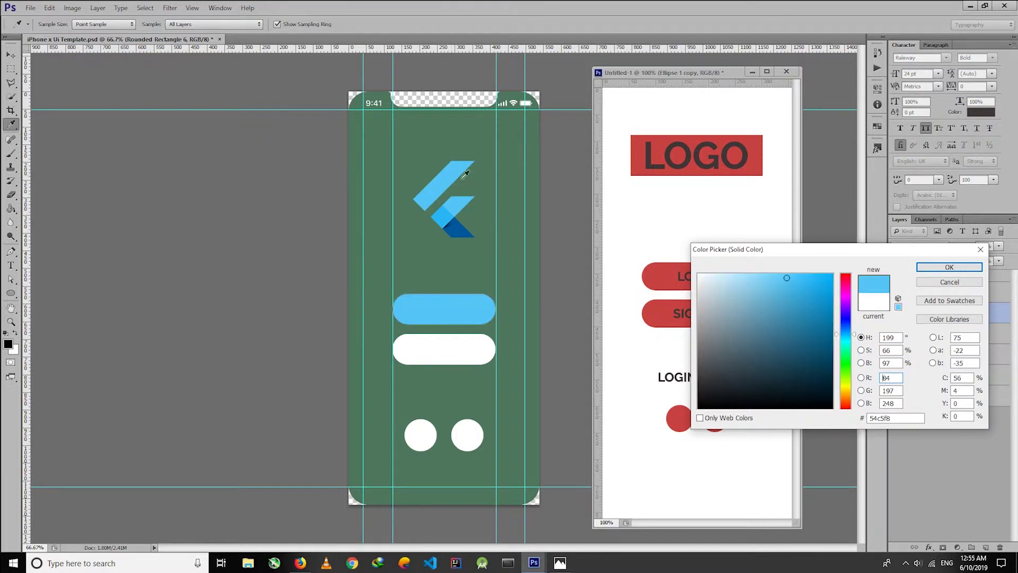
{"action": "left_click", "coordinate": [938, 267]}
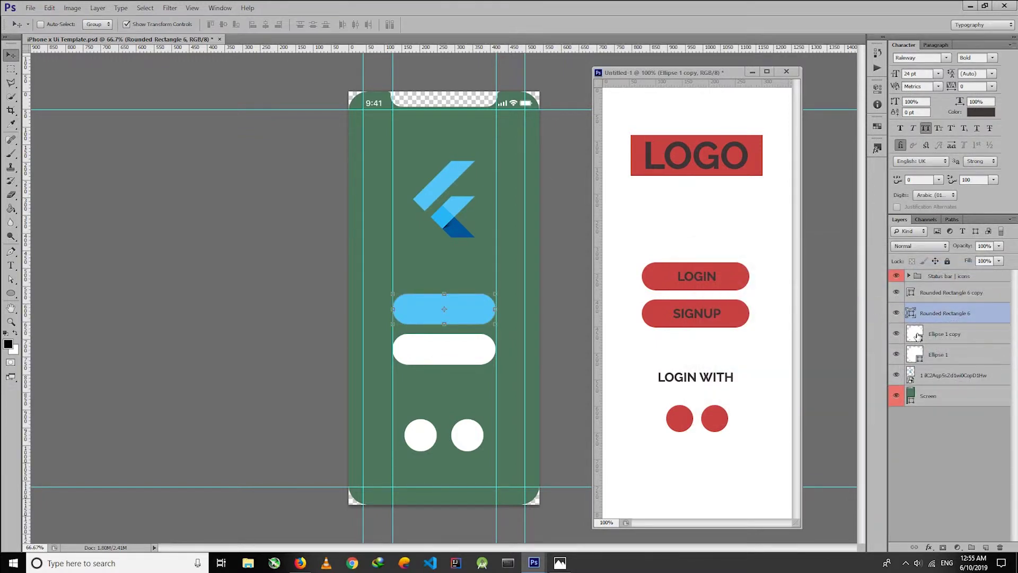
Step: Recolour the lower pill to the logo's dark blue, 01579b
{"action": "double_click", "coordinate": [911, 292]}
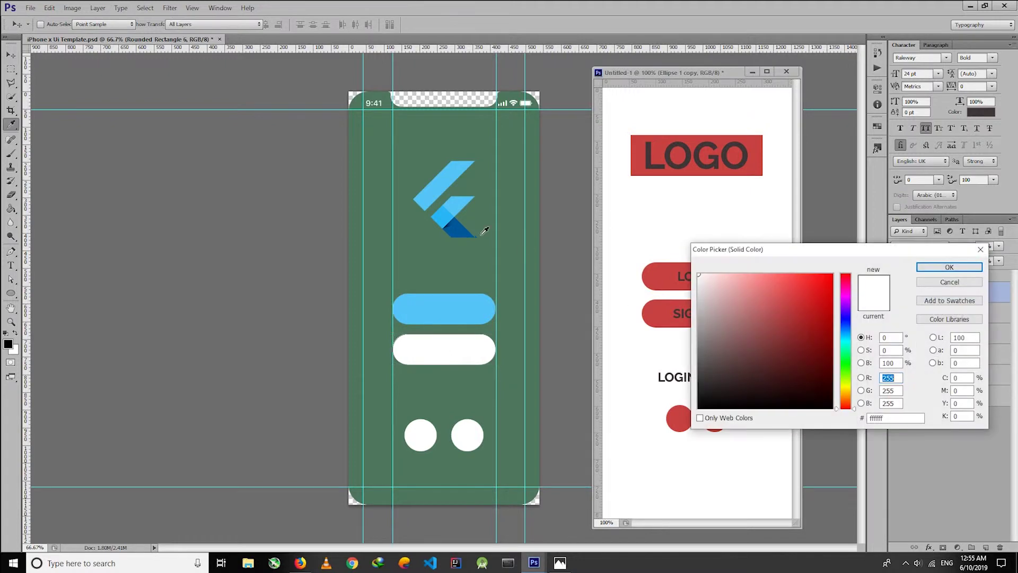
{"action": "left_click", "coordinate": [478, 233]}
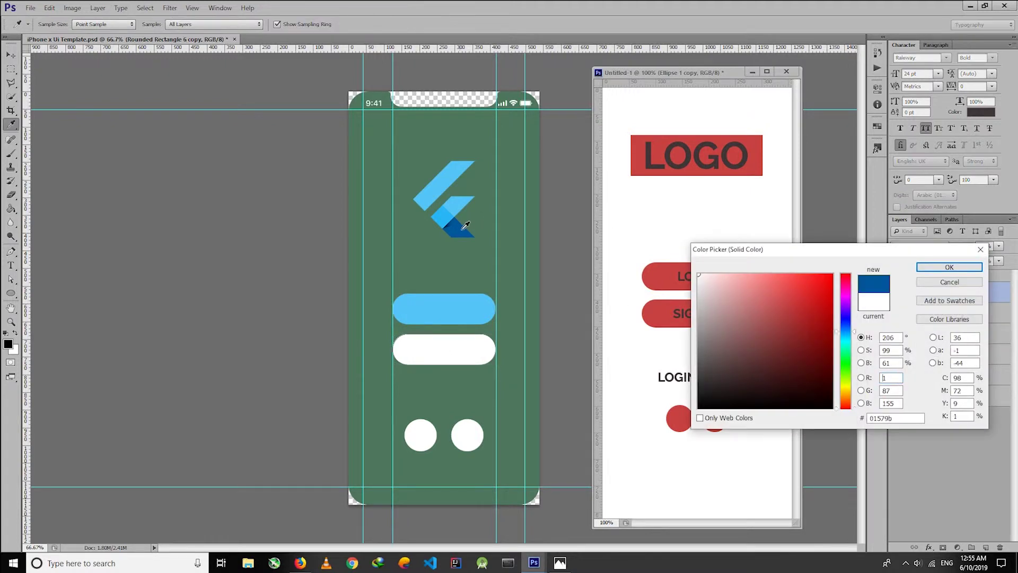
{"action": "left_click", "coordinate": [936, 267]}
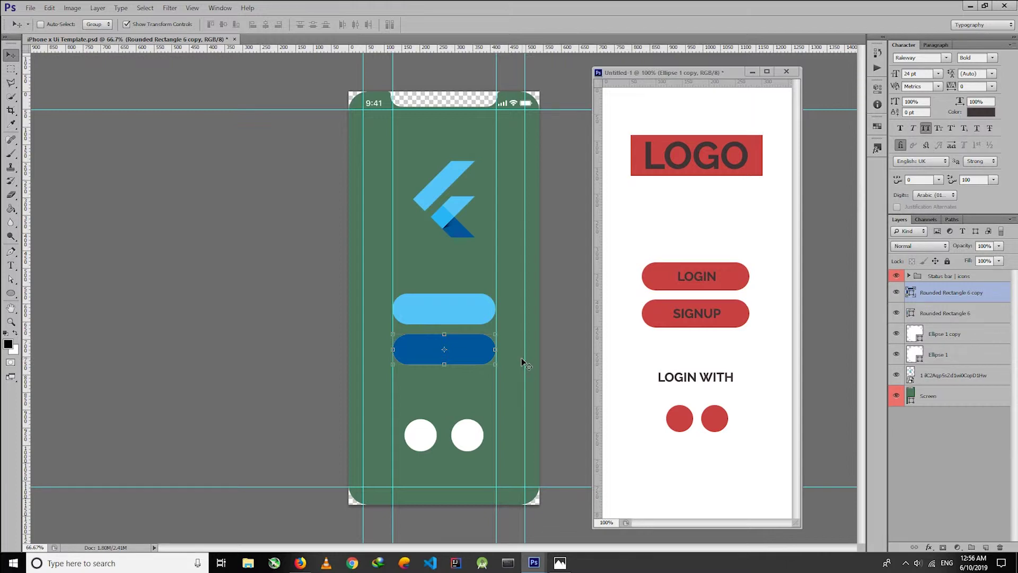
Step: Hide the guides and type LOGIN on the light-blue pill
{"action": "left_click", "coordinate": [483, 318], "text": "ctrl"}
{"action": "left_click", "coordinate": [12, 265]}
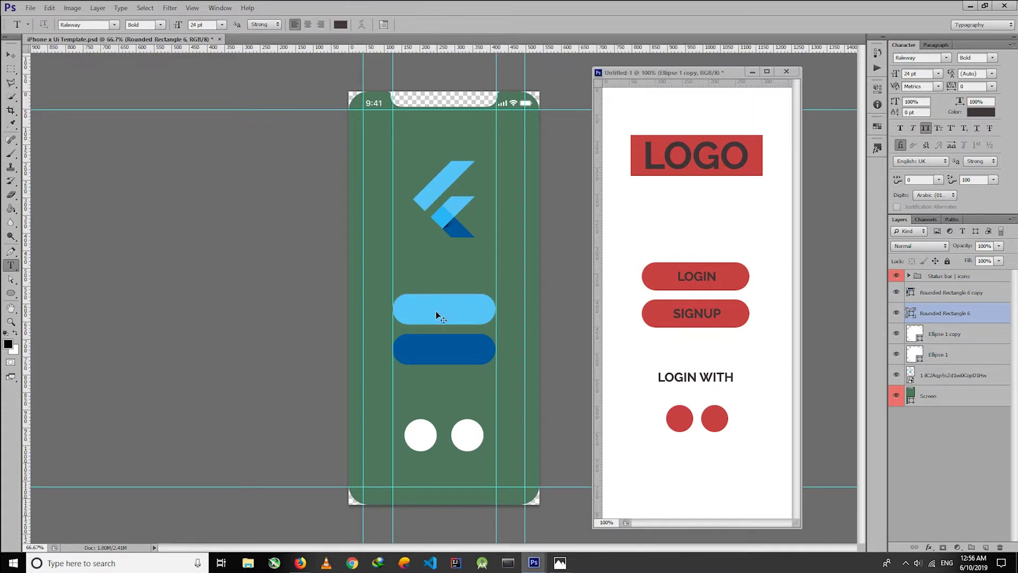
{"action": "key", "text": "ctrl+semicolon"}
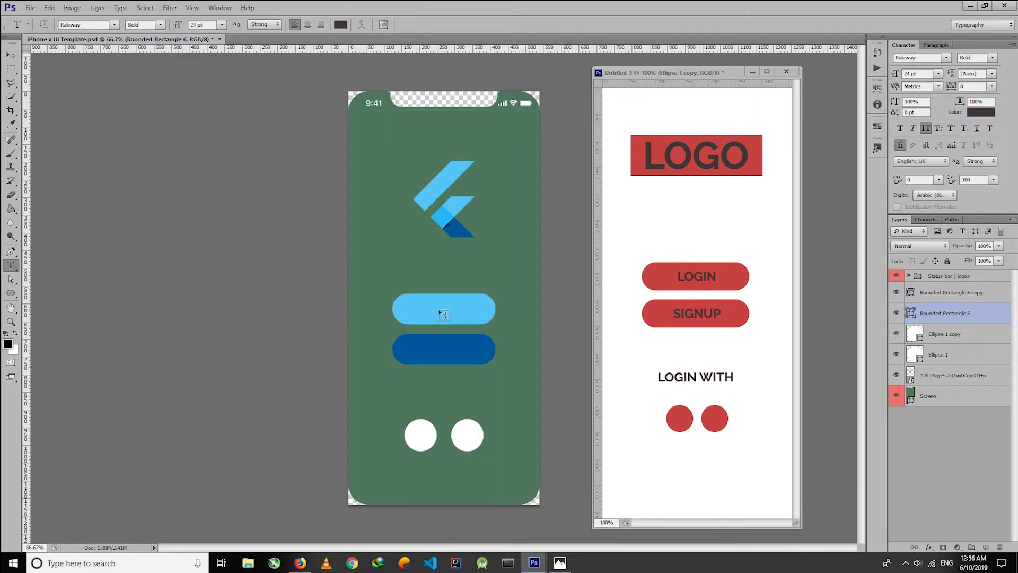
{"action": "left_click", "coordinate": [445, 315]}
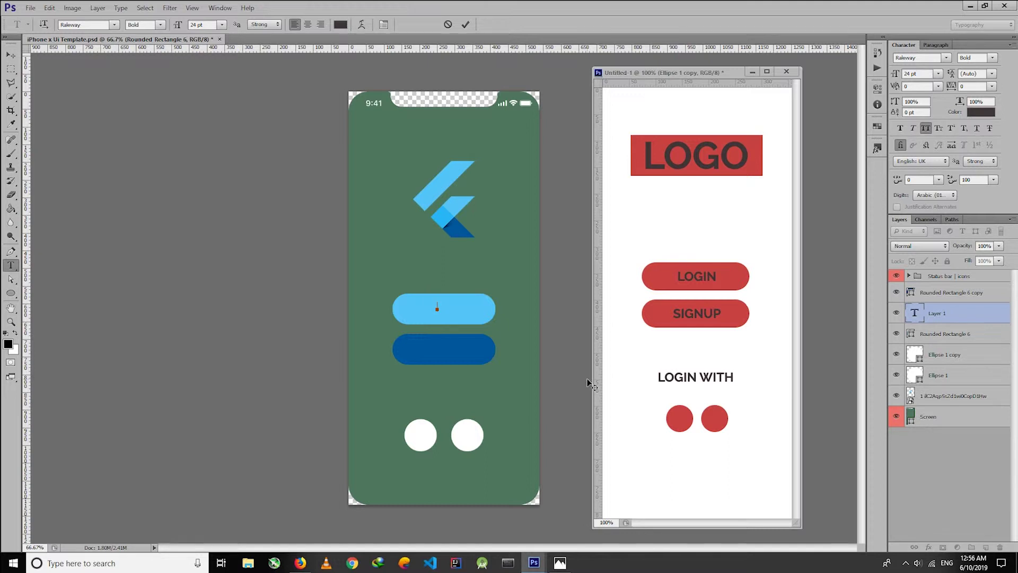
{"action": "key", "text": "ctrl+h"}
{"action": "type", "text": "LOGIN"}
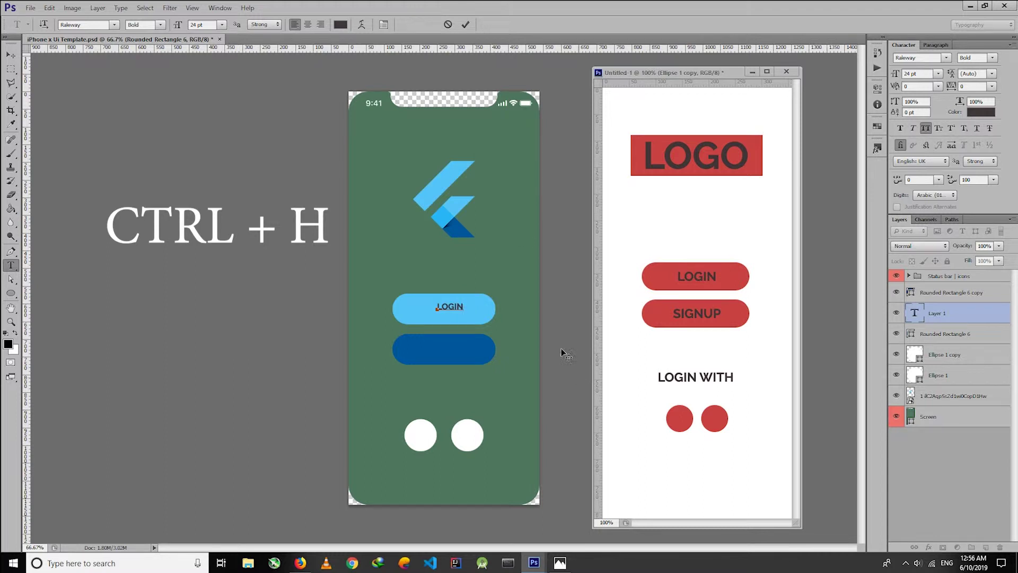
{"action": "left_click", "coordinate": [466, 24]}
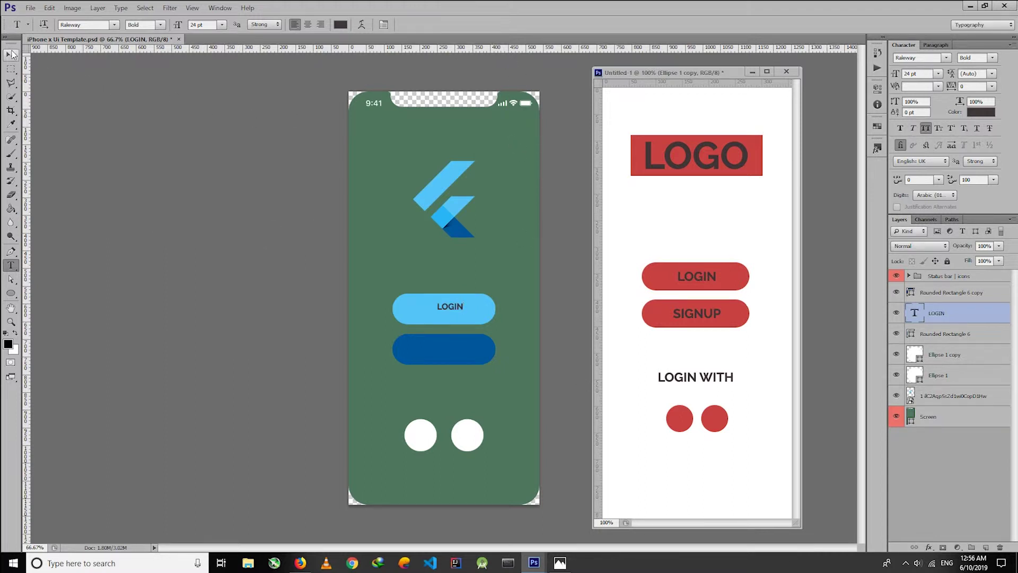
Step: Centre the LOGIN text on the pill and set it to Raleway Medium
{"action": "key", "text": "v"}
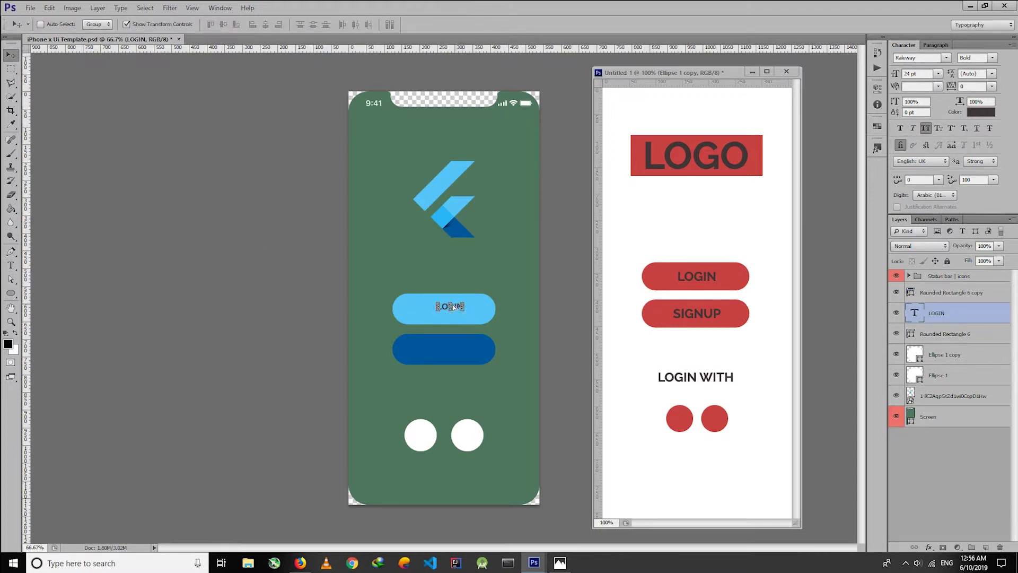
{"action": "left_click_drag", "start_coordinate": [452, 306], "coordinate": [447, 309]}
{"action": "left_click", "coordinate": [992, 58]}
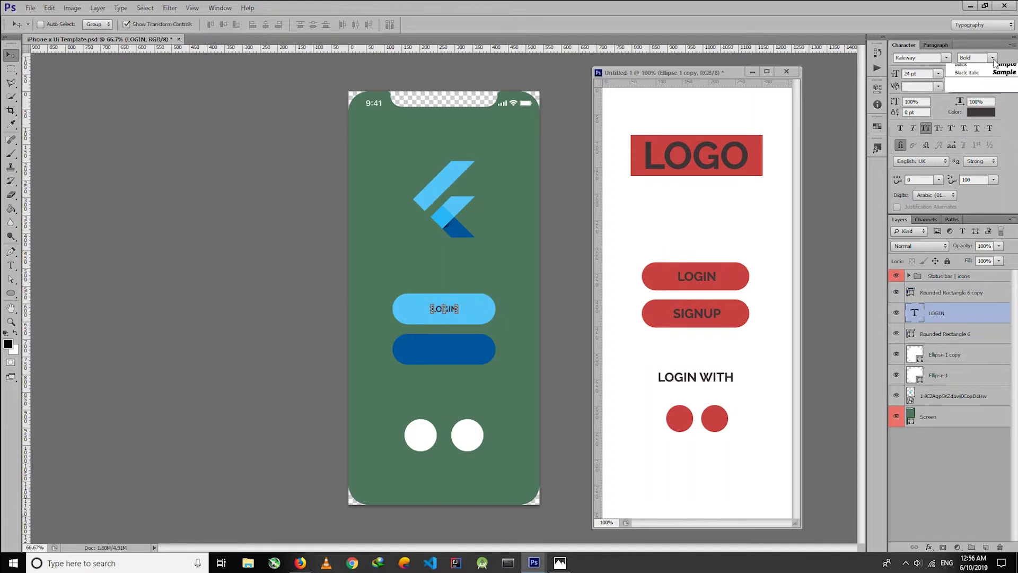
{"action": "left_click", "coordinate": [999, 136]}
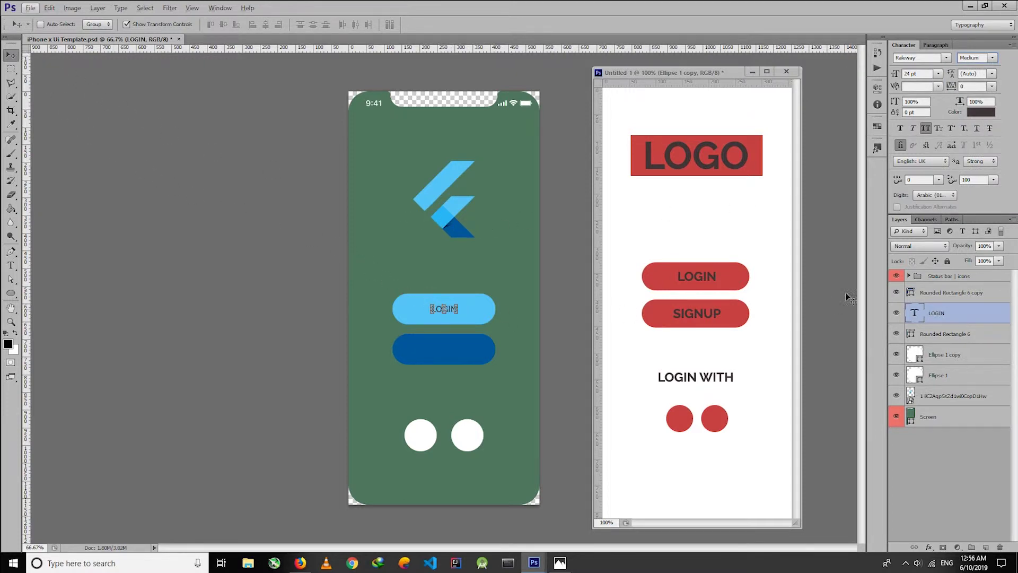
Step: Duplicate the LOGIN text layer and nudge the copy down onto the dark-blue pill
{"action": "right_click", "coordinate": [961, 314]}
{"action": "left_click", "coordinate": [895, 186]}
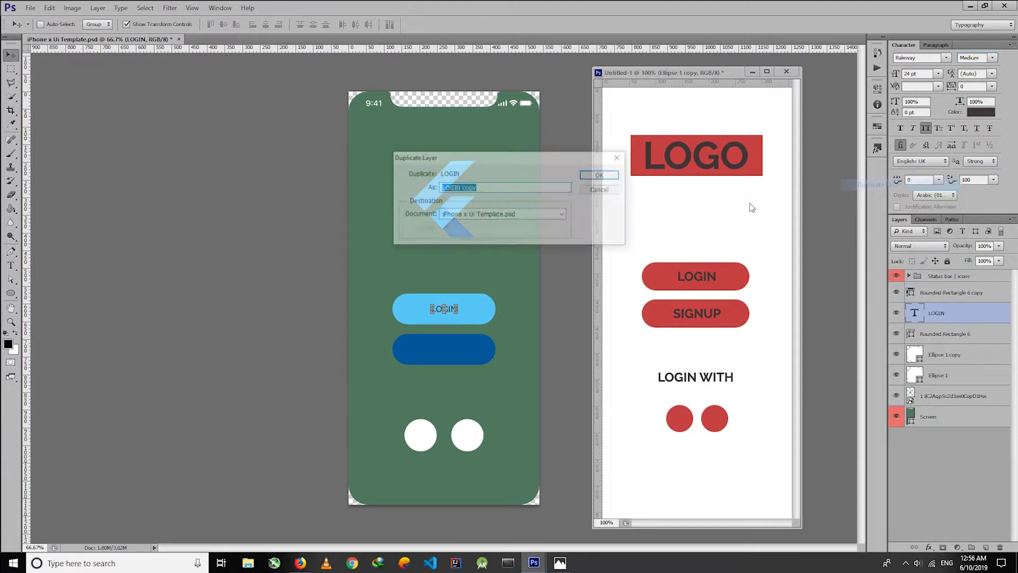
{"action": "key", "text": "ctrl+j"}
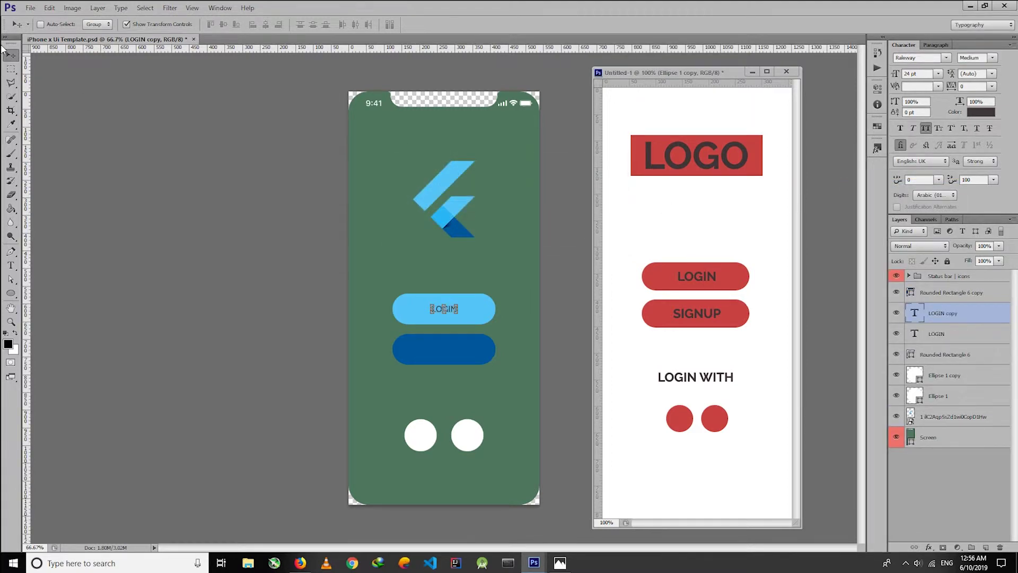
{"action": "key", "text": "shift+Down"}
{"action": "key", "text": "shift+Down"}
{"action": "key", "text": "shift+Down"}
{"action": "key", "text": "shift+Down"}
{"action": "key", "text": "shift+Down"}
{"action": "key", "text": "shift+Down"}
{"action": "key", "text": "shift+Down"}
{"action": "key", "text": "shift+Down"}
{"action": "key", "text": "shift+Down"}
{"action": "key", "text": "shift+Down"}
{"action": "left_click_drag", "start_coordinate": [951, 313], "coordinate": [951, 291]}
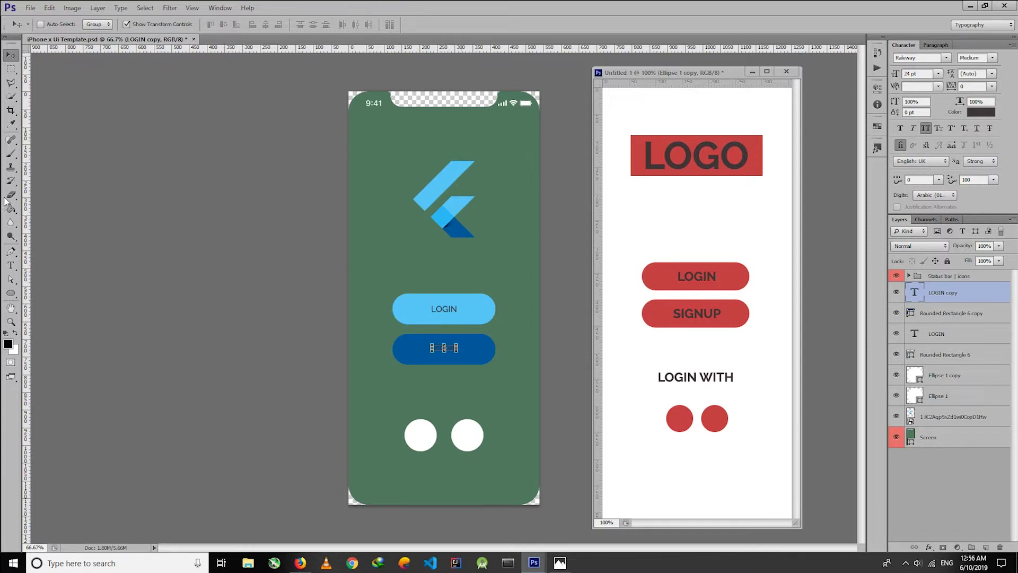
Step: Reword the copied label to SINGUP and make its text white
{"action": "left_click", "coordinate": [11, 265]}
{"action": "double_click", "coordinate": [443, 346]}
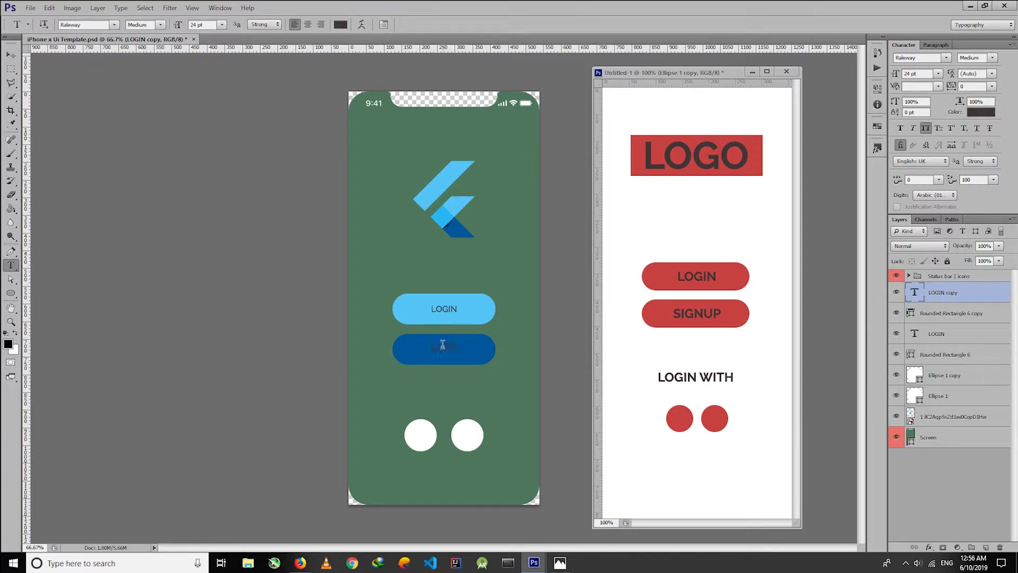
{"action": "left_click", "coordinate": [443, 344]}
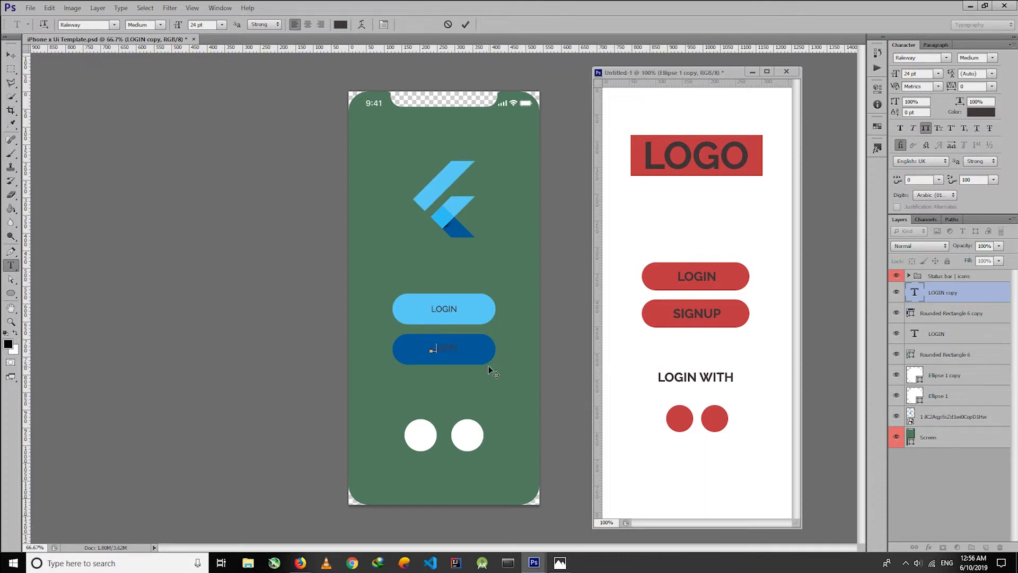
{"action": "key", "text": "ctrl+Return"}
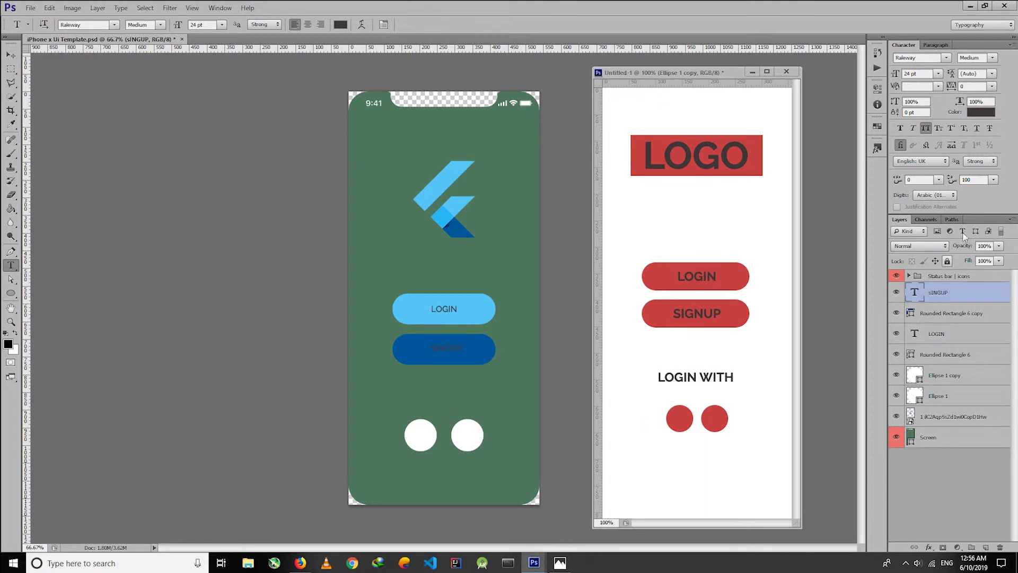
{"action": "left_click", "coordinate": [977, 112]}
{"action": "left_click", "coordinate": [699, 274]}
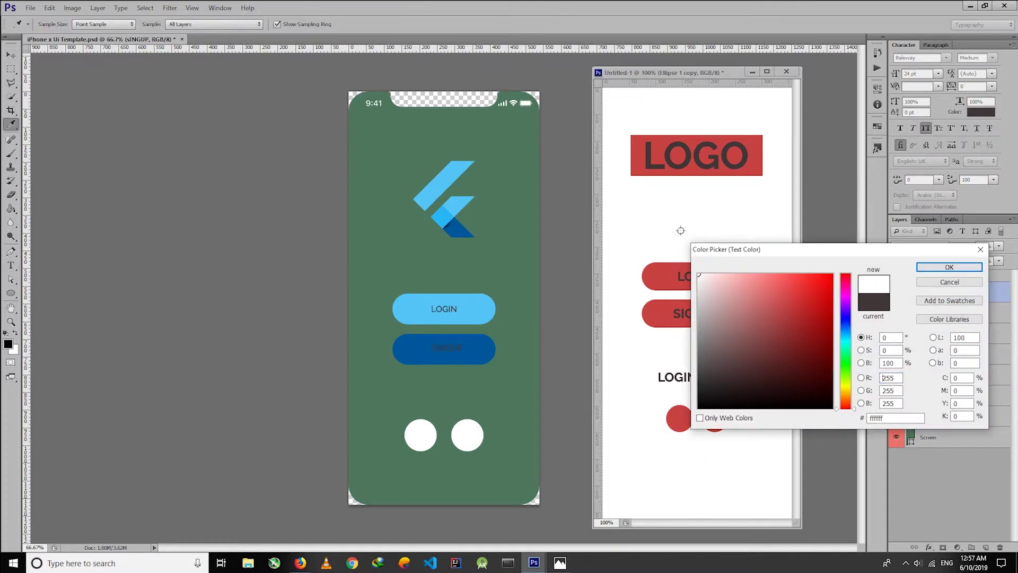
{"action": "left_click", "coordinate": [949, 267]}
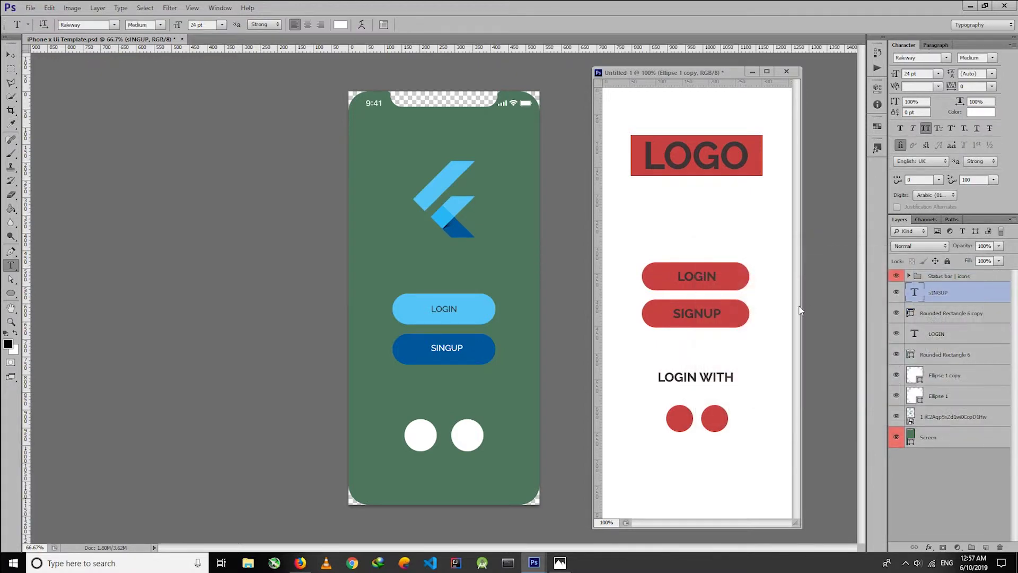
Step: Centre SINGUP horizontally on the dark-blue pill using the pill's outline selection
{"action": "left_click", "coordinate": [940, 339]}
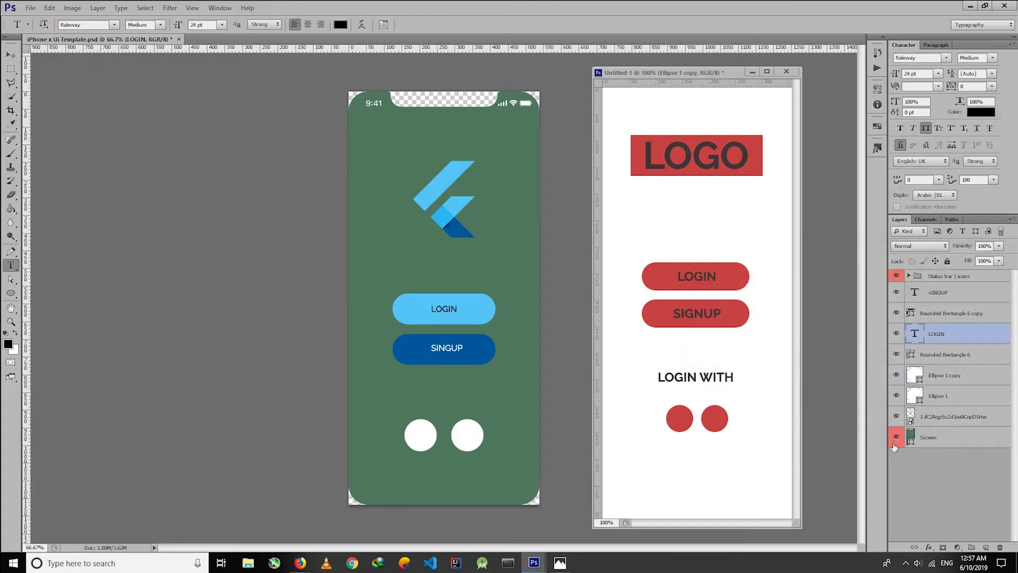
{"action": "left_click", "coordinate": [911, 317], "text": "ctrl"}
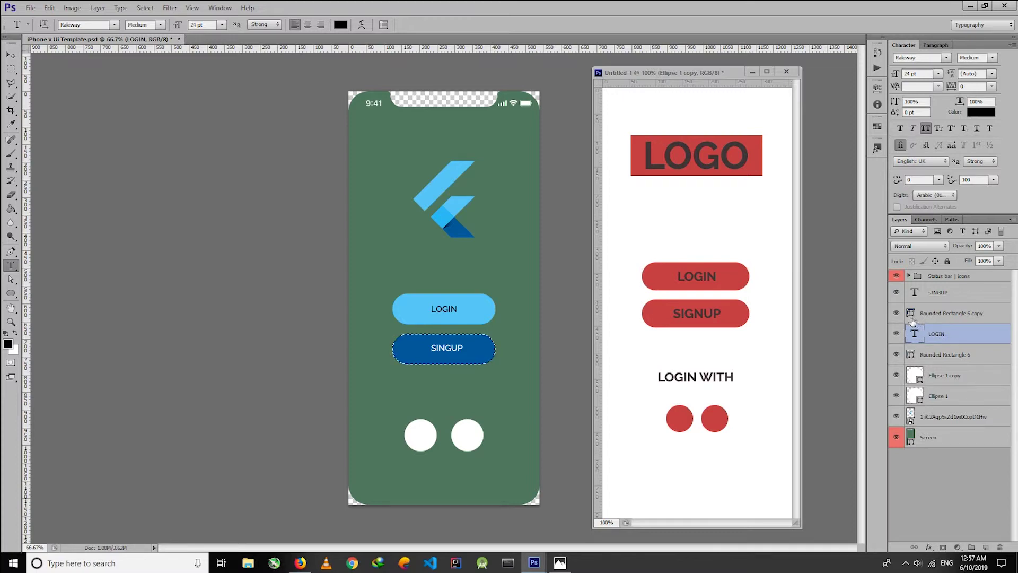
{"action": "left_click", "coordinate": [954, 293]}
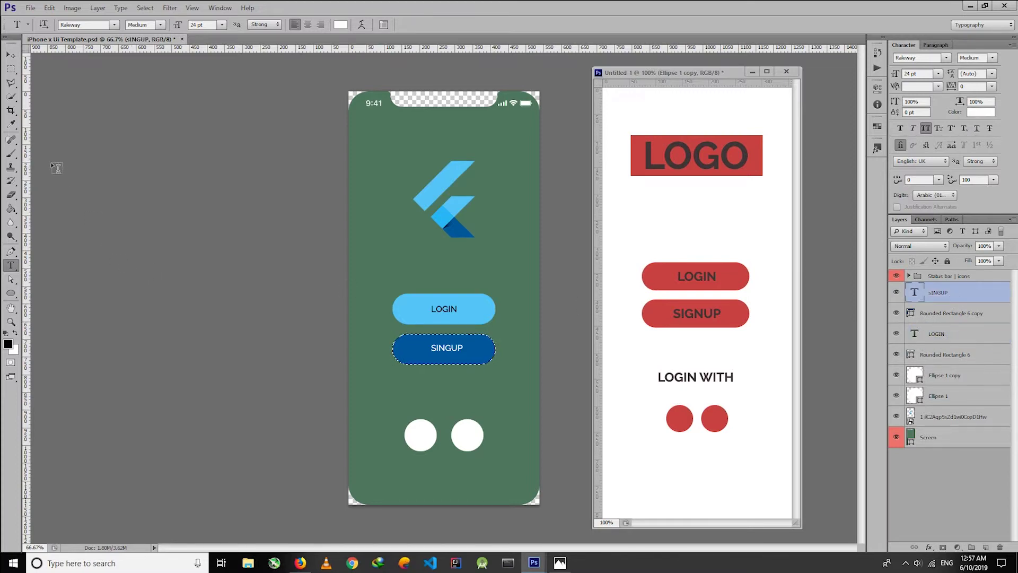
{"action": "left_click", "coordinate": [11, 55]}
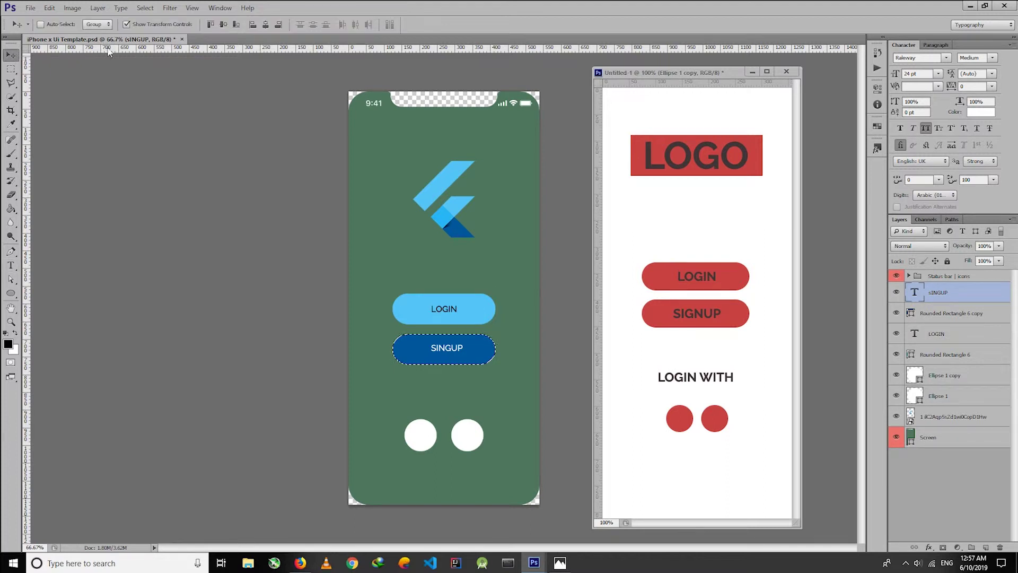
{"action": "left_click", "coordinate": [265, 25]}
Step: Centre SINGUP vertically on its pill, then type LOGIN WITH above the white circles
{"action": "left_click", "coordinate": [223, 25]}
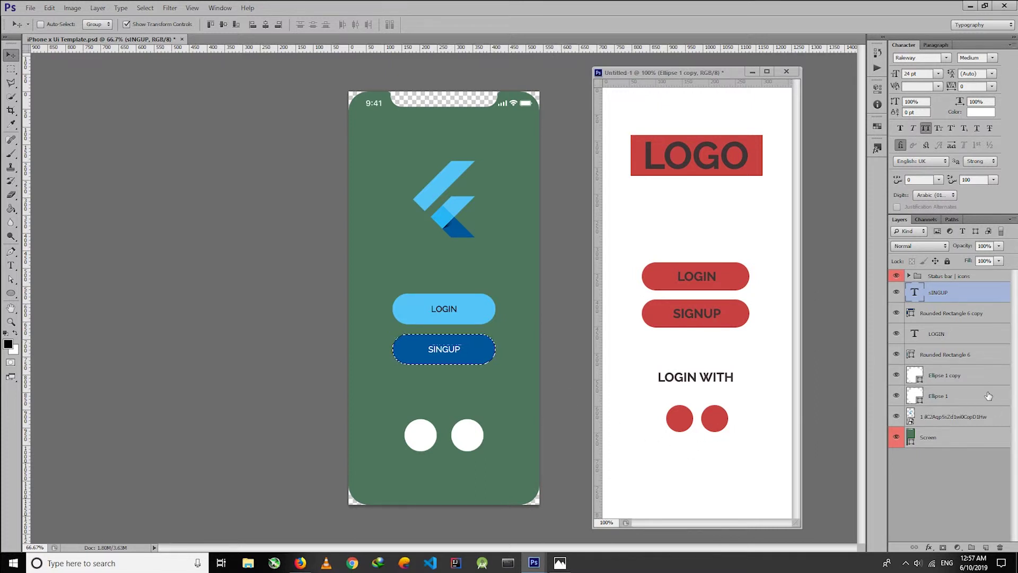
{"action": "key", "text": "ctrl+d"}
{"action": "key", "text": "t"}
{"action": "left_click", "coordinate": [418, 391]}
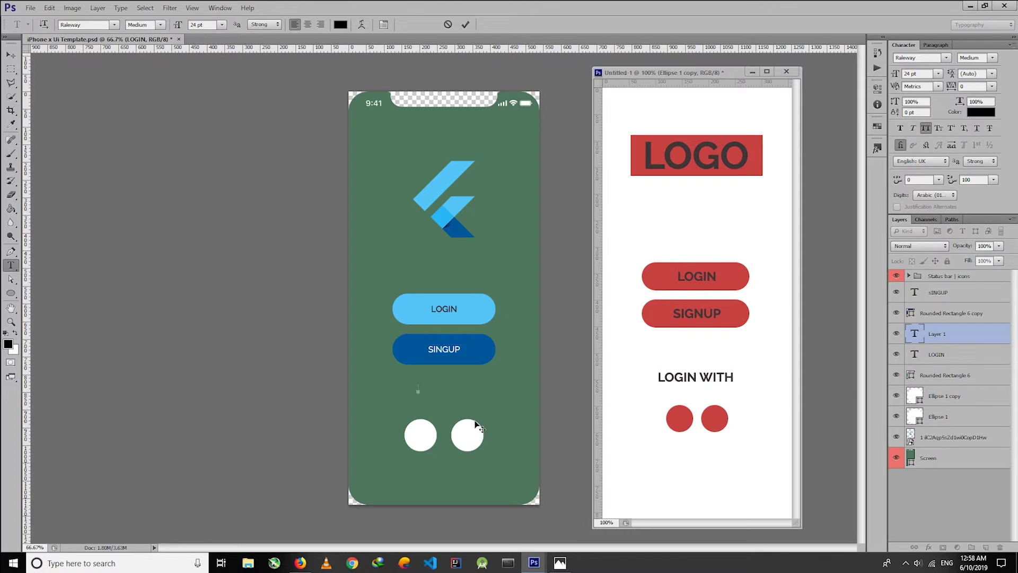
{"action": "type", "text": "LONG"}
{"action": "key", "text": "BackSpace"}
{"action": "key", "text": "BackSpace"}
{"action": "key", "text": "BackSpace"}
{"action": "type", "text": "WITH"}
{"action": "left_click", "coordinate": [465, 24]}
Step: Set LOGIN WITH to Raleway Medium in near-white #f5efef
{"action": "left_click", "coordinate": [992, 57]}
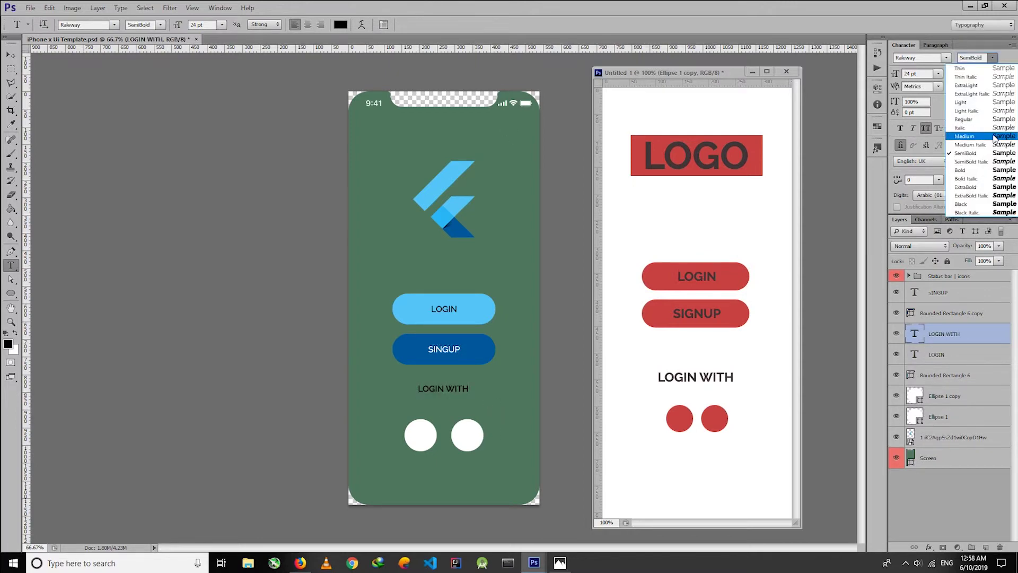
{"action": "left_click", "coordinate": [995, 136]}
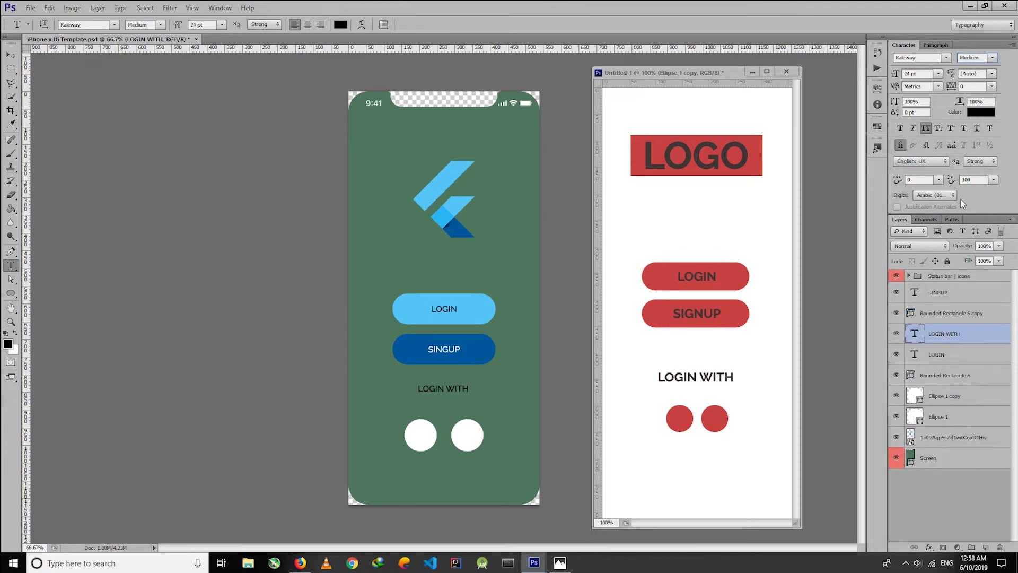
{"action": "left_click", "coordinate": [981, 113]}
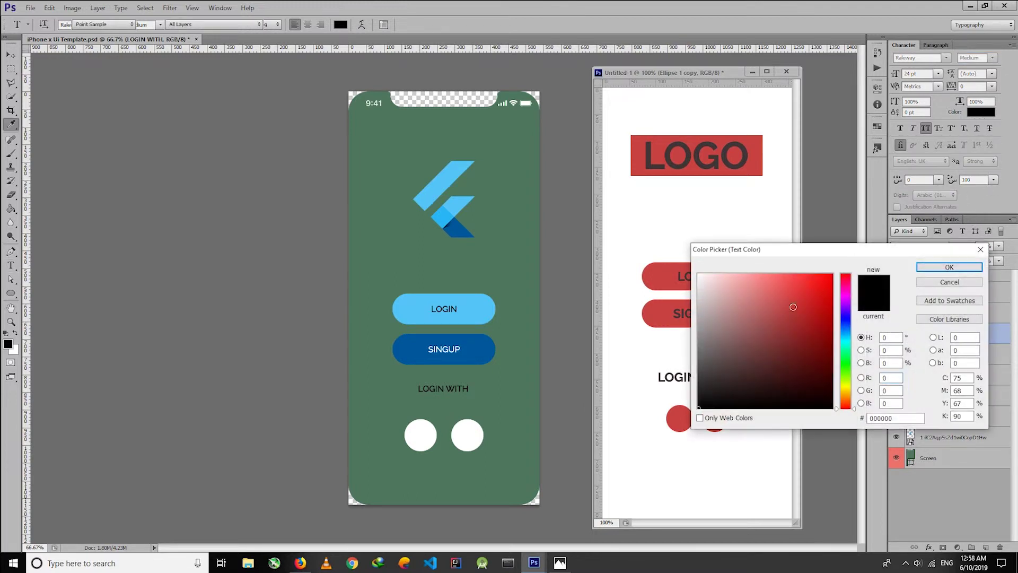
{"action": "left_click", "coordinate": [701, 278]}
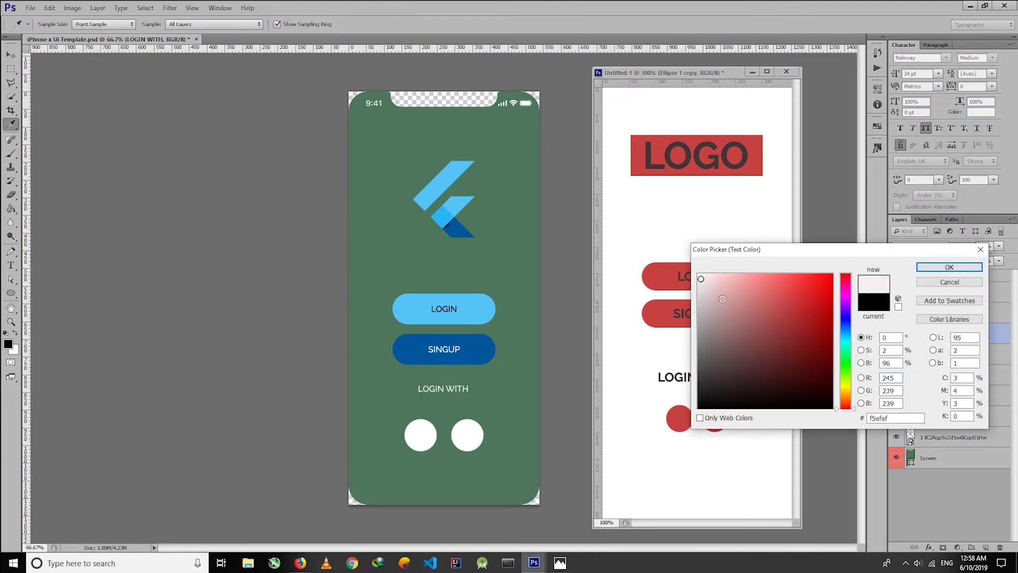
{"action": "left_click", "coordinate": [949, 267]}
Step: Set LOGIN WITH tracking to 150 and move it down closer to the circles
{"action": "left_click_drag", "start_coordinate": [952, 87], "coordinate": [954, 88]}
{"action": "type", "text": "150"}
{"action": "key", "text": "Return"}
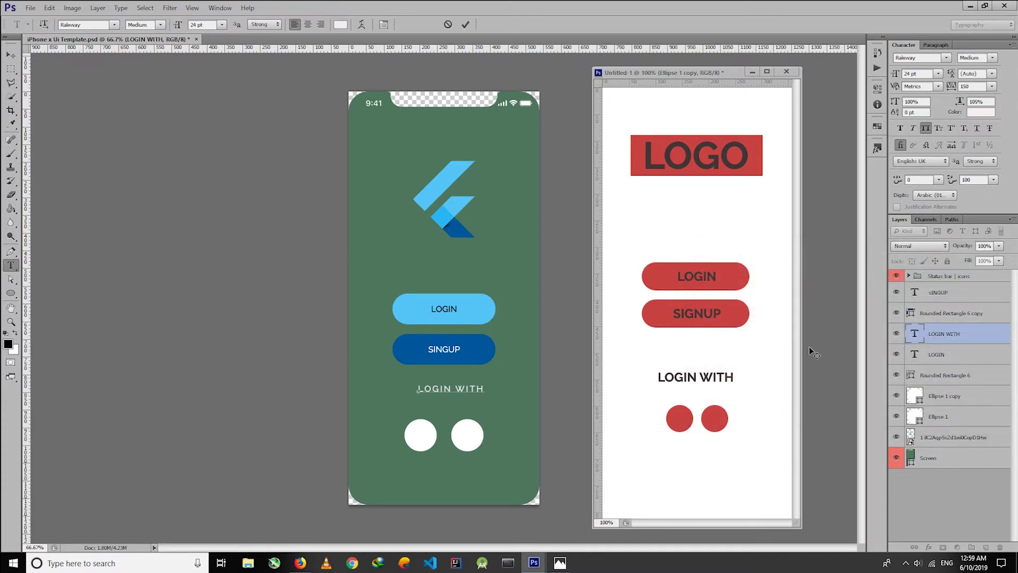
{"action": "left_click", "coordinate": [11, 54]}
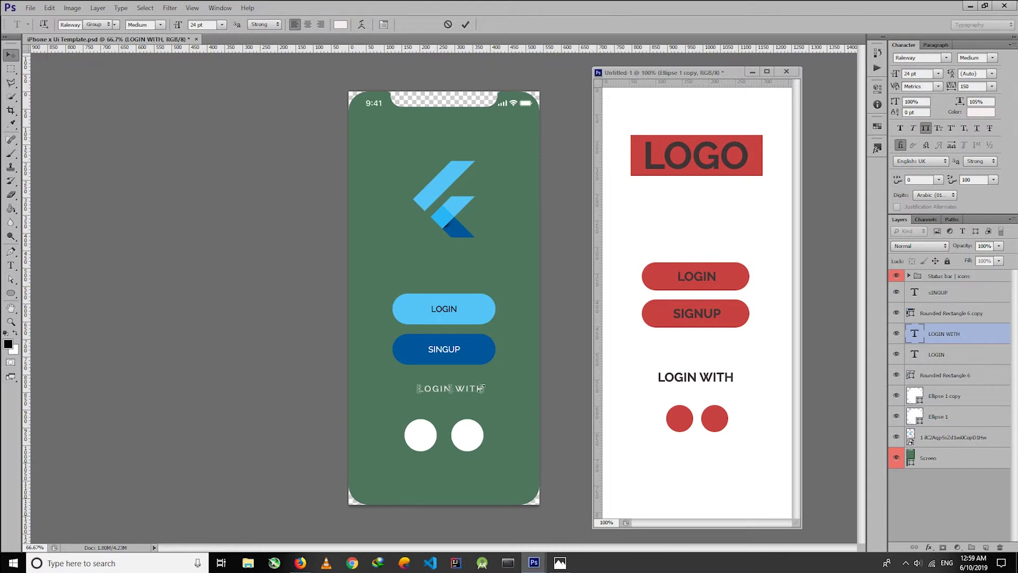
{"action": "left_click_drag", "start_coordinate": [471, 393], "coordinate": [467, 400]}
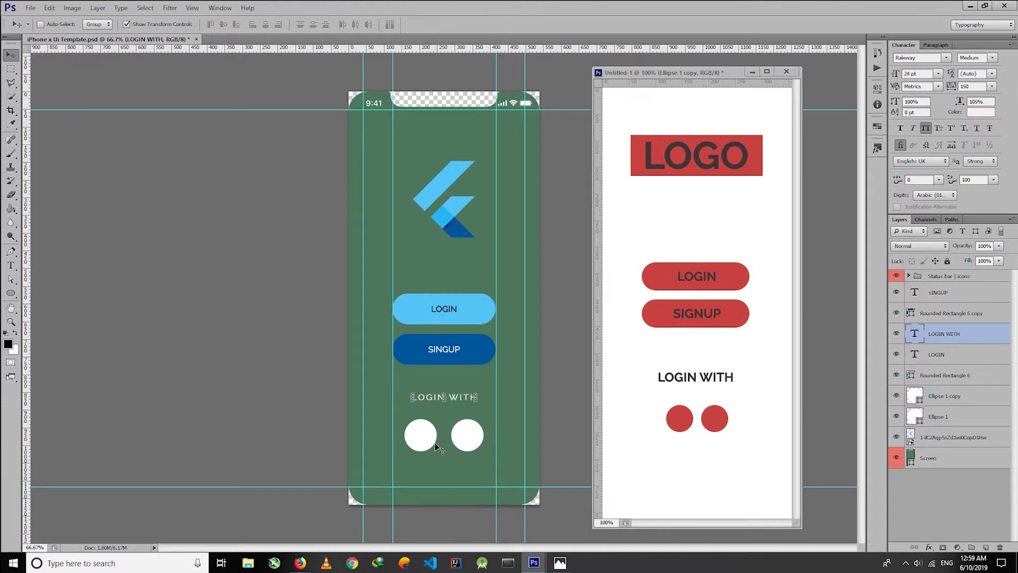
Step: Place the downloaded f_logo Facebook image from Firefox onto the left white circle
{"action": "left_click", "coordinate": [300, 563]}
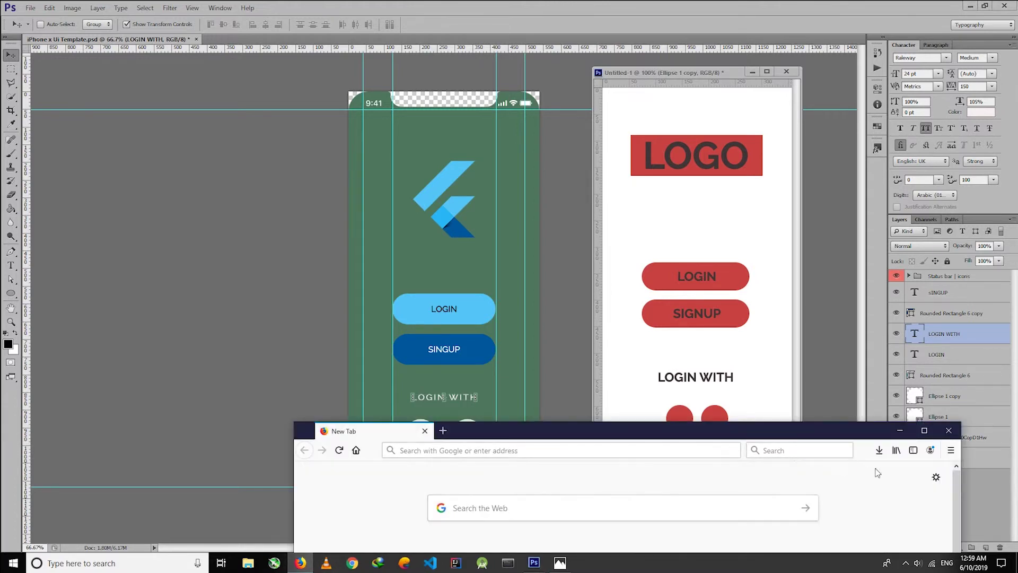
{"action": "left_click", "coordinate": [875, 451]}
{"action": "left_click", "coordinate": [700, 505]}
{"action": "left_click_drag", "start_coordinate": [175, 155], "coordinate": [531, 525]}
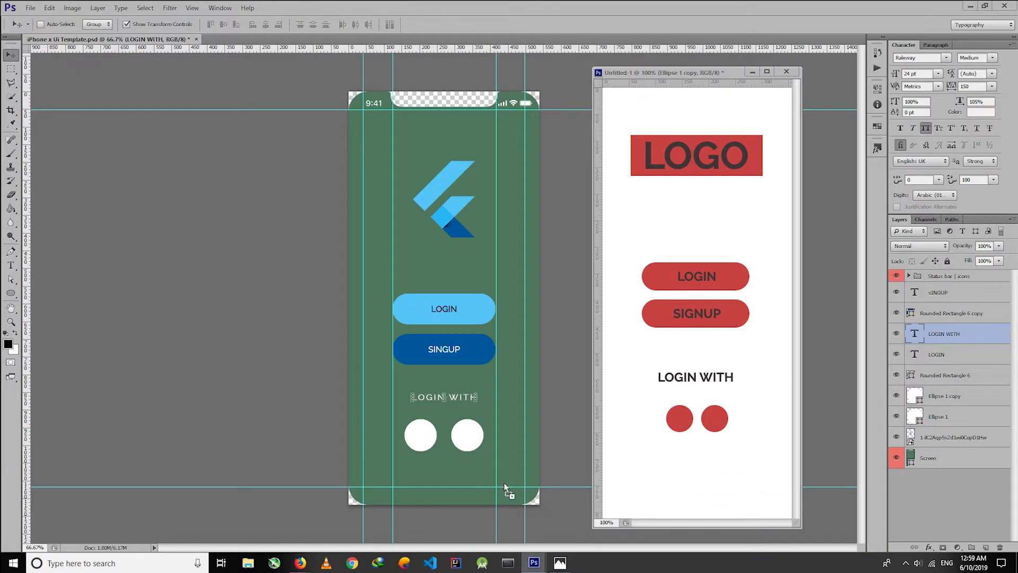
{"action": "mouse_move", "coordinate": [530, 525]}
{"action": "left_mouse_down"}
{"action": "mouse_move", "coordinate": [510, 310]}
{"action": "mouse_move", "coordinate": [510, 411]}
{"action": "left_mouse_up"}
{"action": "key", "text": "Return"}
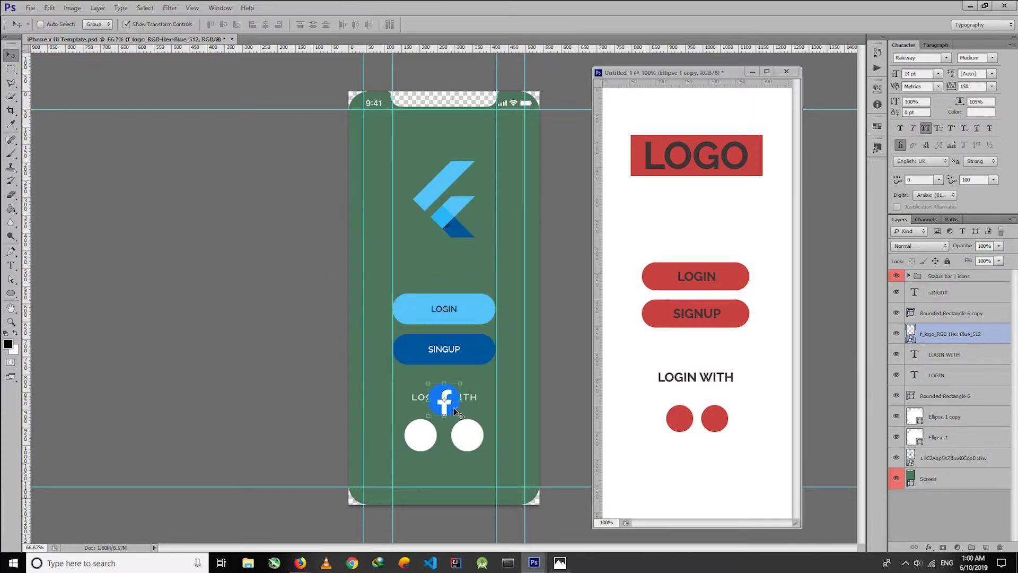
{"action": "left_click_drag", "start_coordinate": [455, 410], "coordinate": [431, 445]}
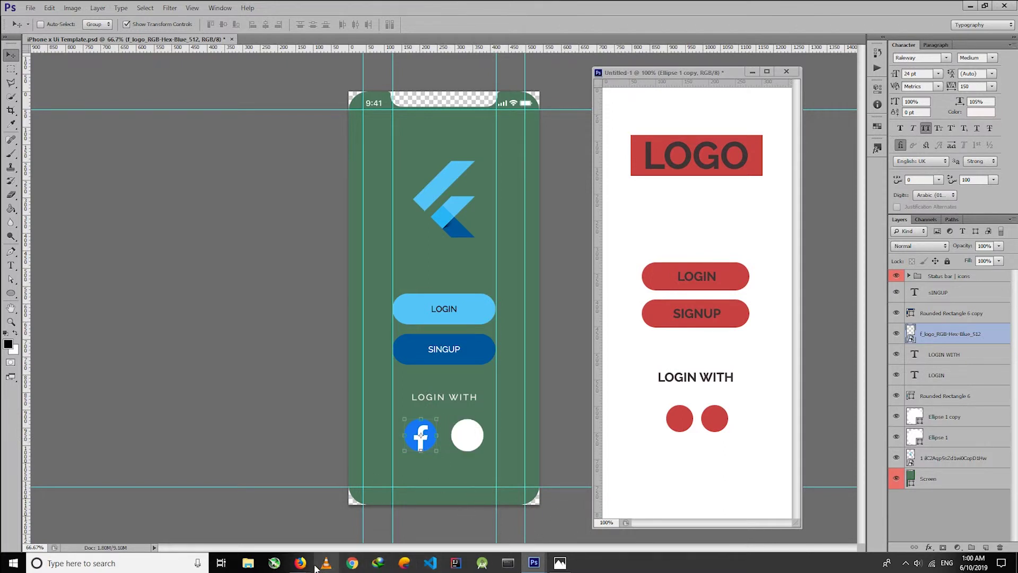
Step: Place the Google+ logo, shrink it to width 18 with locked proportions, and move it onto the right circle
{"action": "left_click_drag", "start_coordinate": [542, 521], "coordinate": [445, 299]}
{"action": "left_click", "coordinate": [189, 24]}
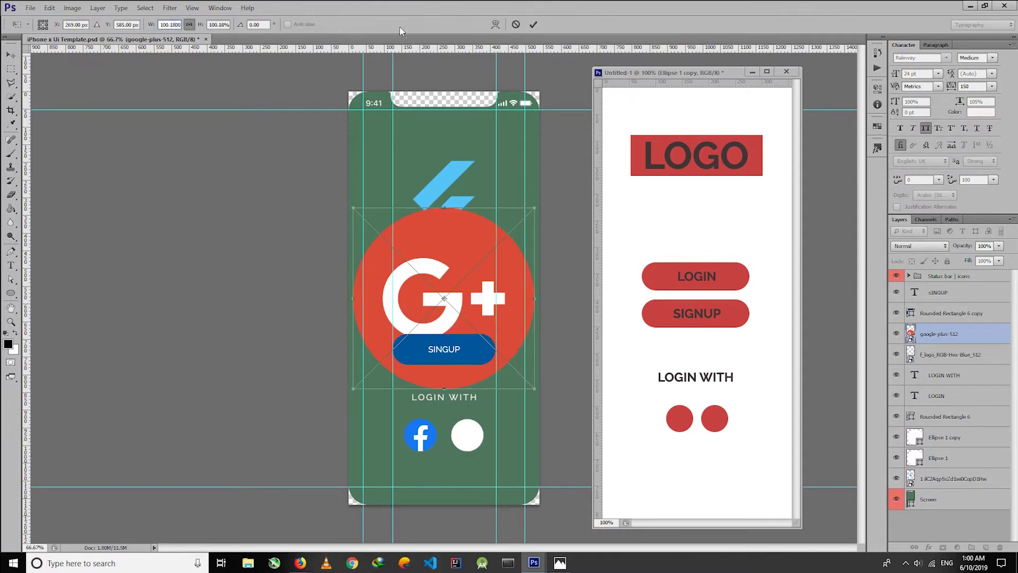
{"action": "double_click", "coordinate": [170, 24]}
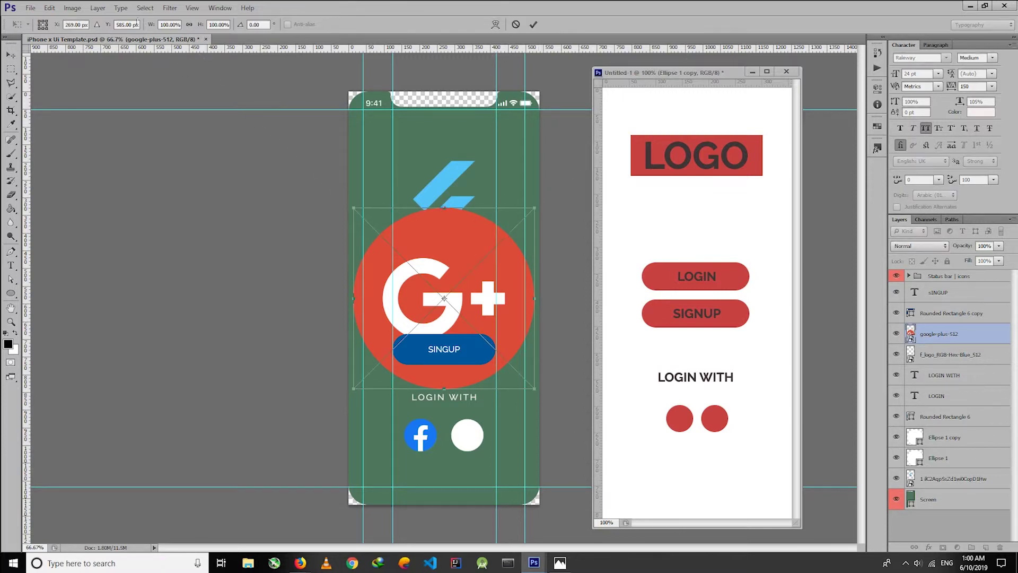
{"action": "key", "text": "BackSpace"}
{"action": "type", "text": "18"}
{"action": "key", "text": "Return"}
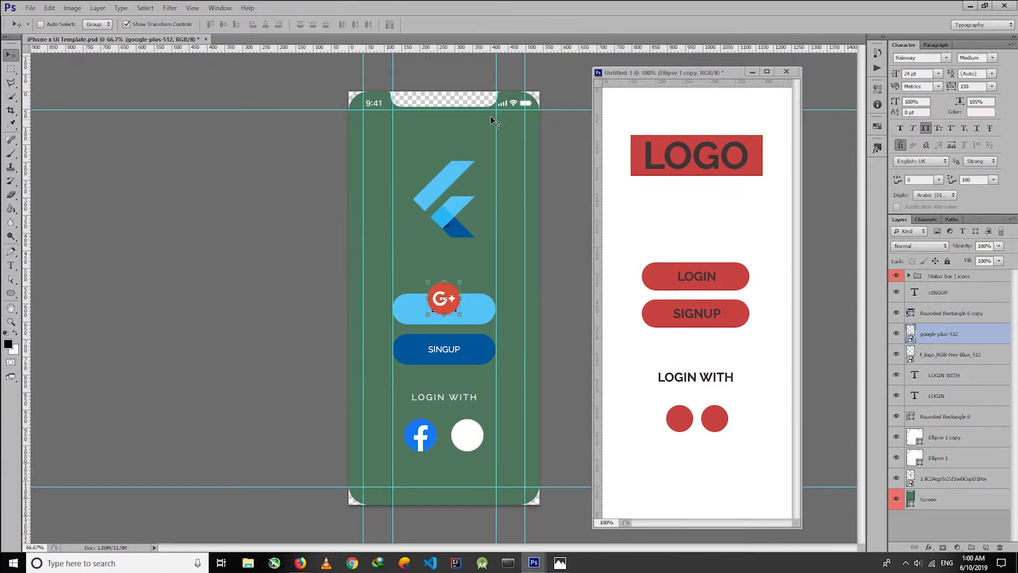
{"action": "left_click_drag", "start_coordinate": [455, 297], "coordinate": [467, 435]}
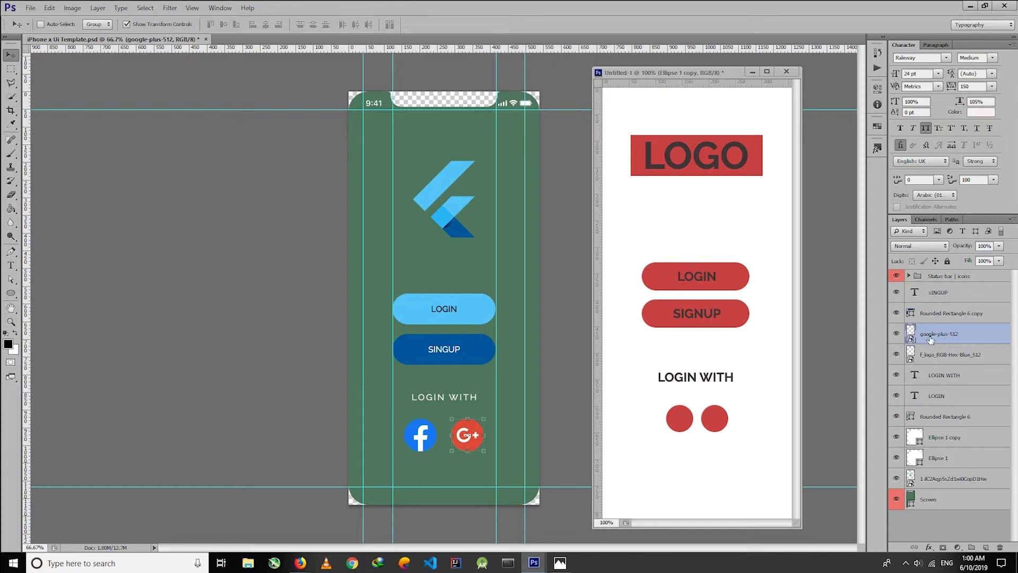
Step: Clip the Google+ and Facebook logos to their circles, then hide the guides to preview
{"action": "left_click", "coordinate": [952, 444]}
{"action": "left_click_drag", "start_coordinate": [953, 334], "coordinate": [966, 422]}
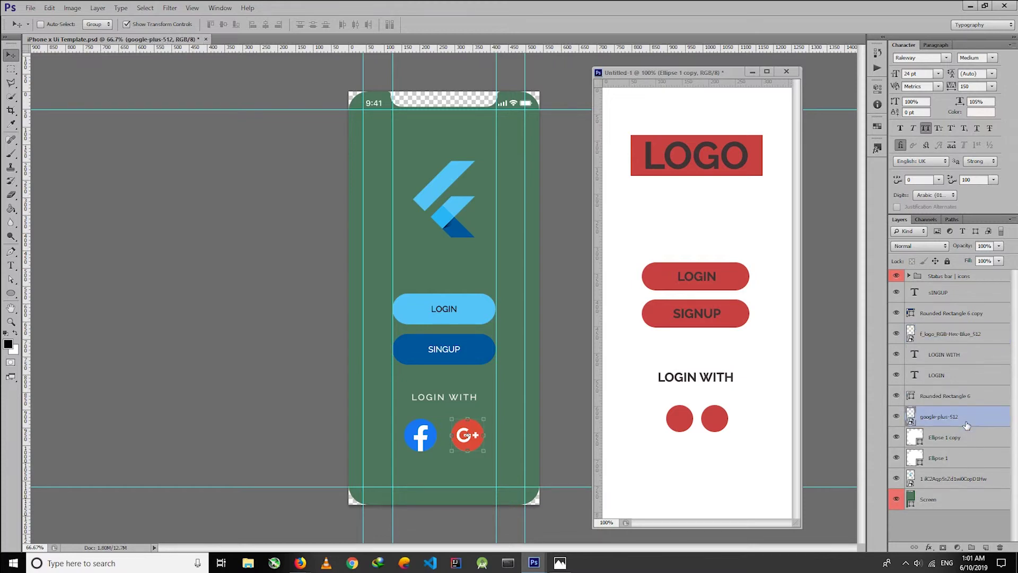
{"action": "left_click", "coordinate": [967, 427], "text": "alt"}
{"action": "left_click_drag", "start_coordinate": [938, 340], "coordinate": [952, 446]}
{"action": "left_click", "coordinate": [953, 460]}
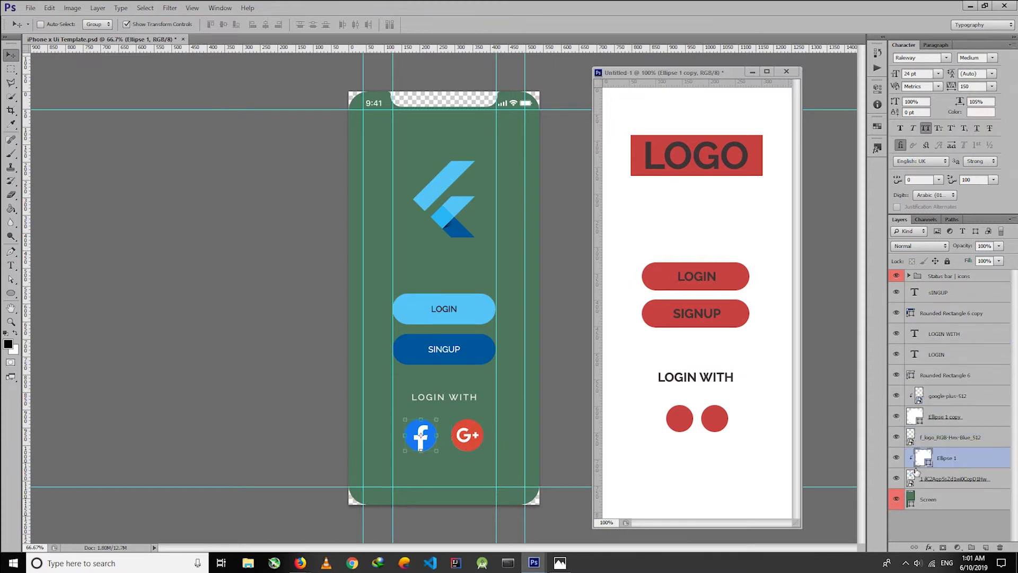
{"action": "left_click", "coordinate": [901, 468], "text": "alt"}
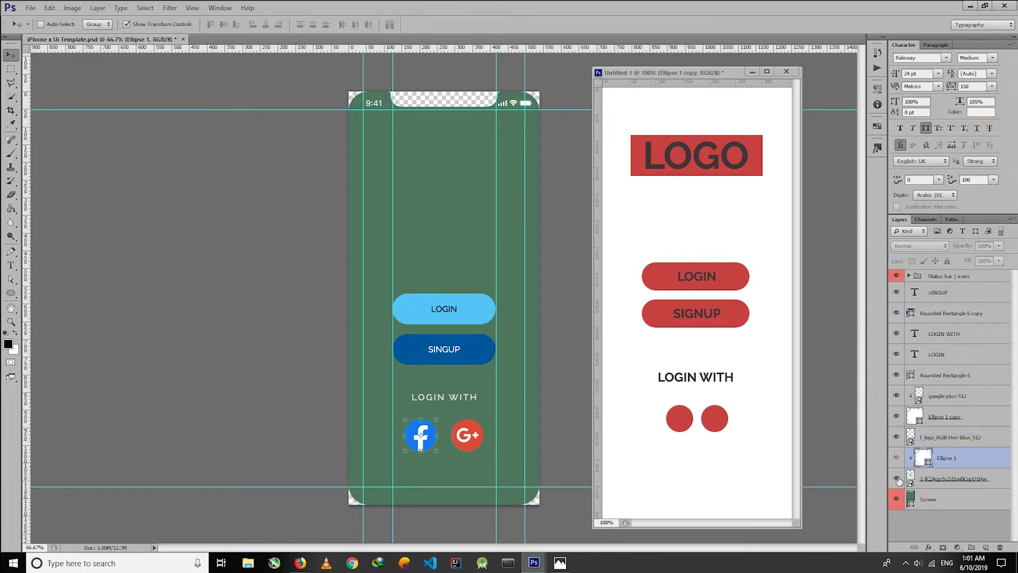
{"action": "left_click", "coordinate": [924, 468], "text": "alt"}
{"action": "left_click", "coordinate": [955, 437]}
{"action": "left_click", "coordinate": [915, 448], "text": "alt"}
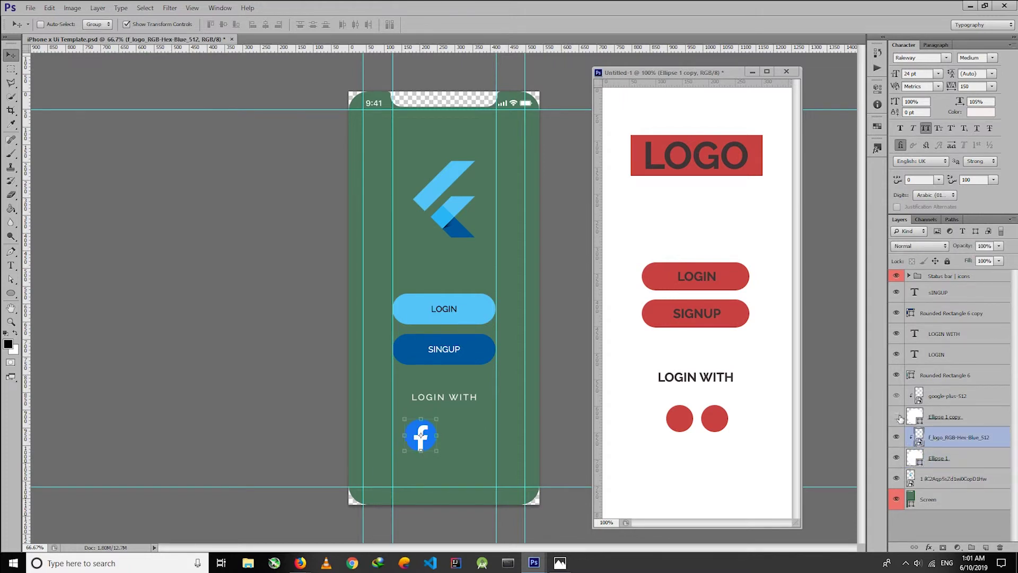
{"action": "key", "text": "ctrl+h"}
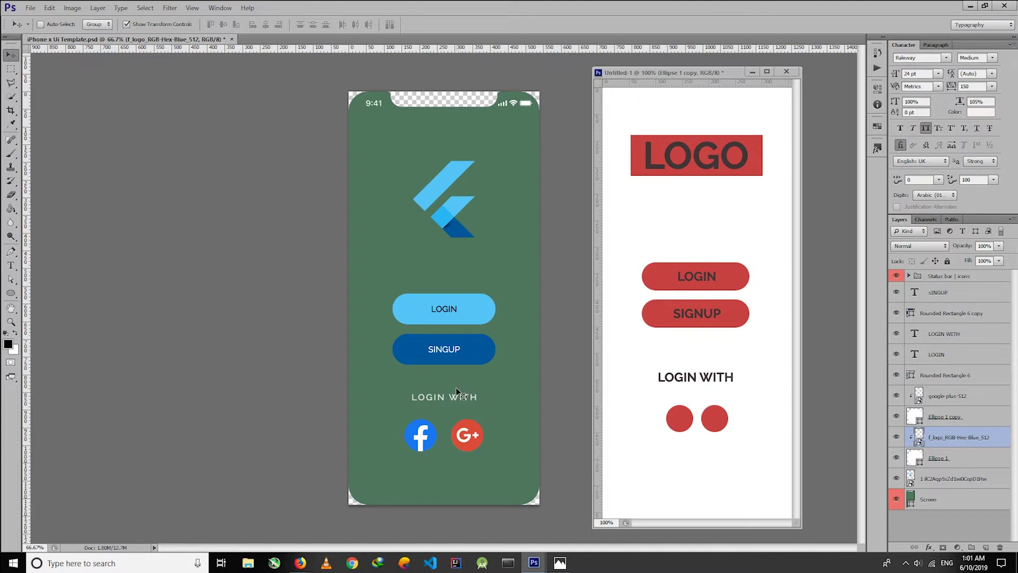
Step: Show the guides, enlarge LOGIN WITH to 30 pt and move it slightly up
{"action": "key", "text": "ctrl+h"}
{"action": "left_click", "coordinate": [945, 335]}
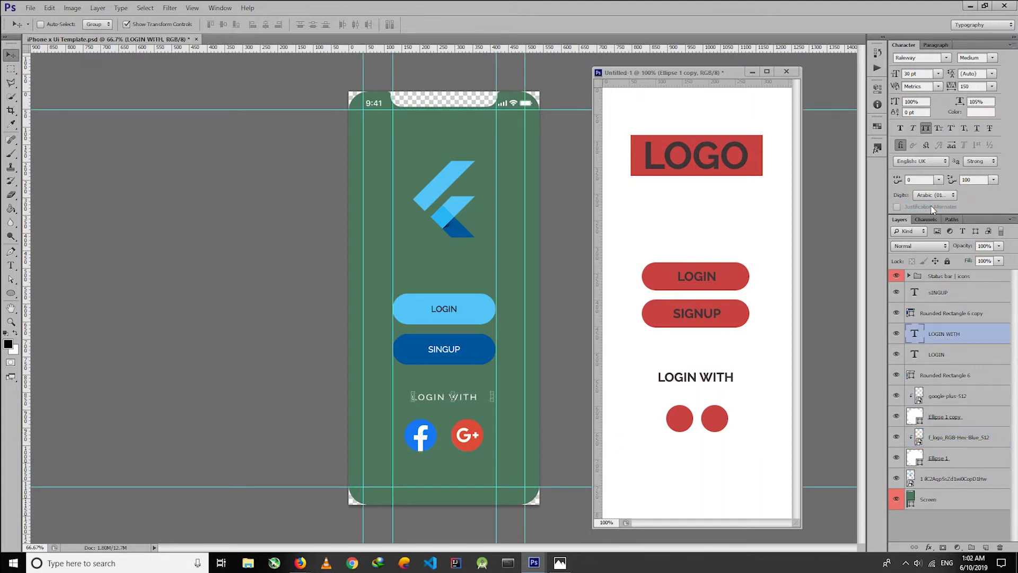
{"action": "key", "text": "ctrl+shift+period"}
{"action": "key", "text": "ctrl+shift+period"}
{"action": "key", "text": "ctrl+shift+period"}
{"action": "left_click_drag", "start_coordinate": [472, 398], "coordinate": [461, 391]}
Step: Nudge the social icons up about 20 px and clip the LOGIN text to its button
{"action": "left_click", "coordinate": [917, 458]}
{"action": "left_click", "coordinate": [968, 396], "text": "shift"}
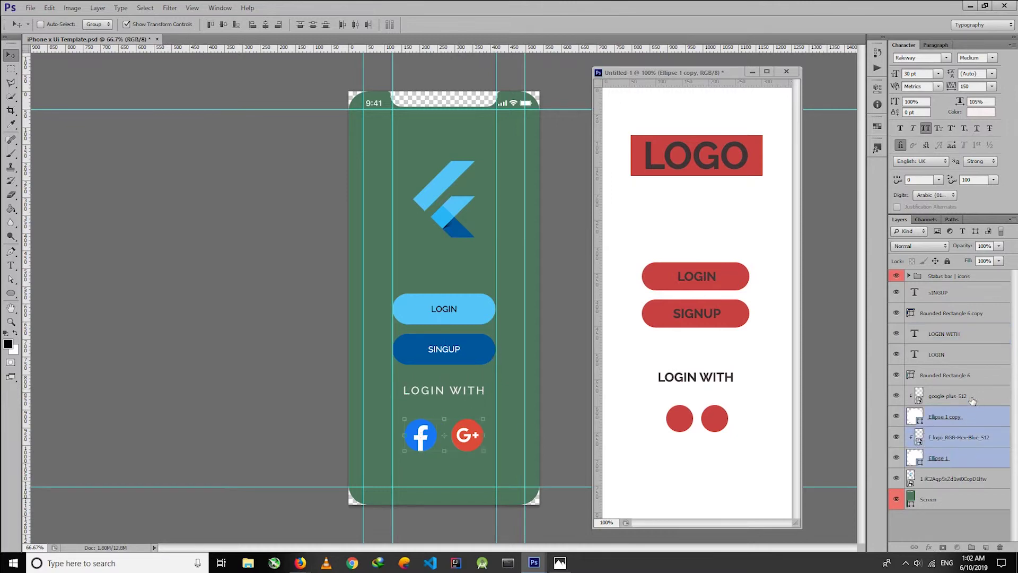
{"action": "key", "text": "shift+Up"}
{"action": "key", "text": "shift+Up"}
{"action": "key", "text": "shift+Up"}
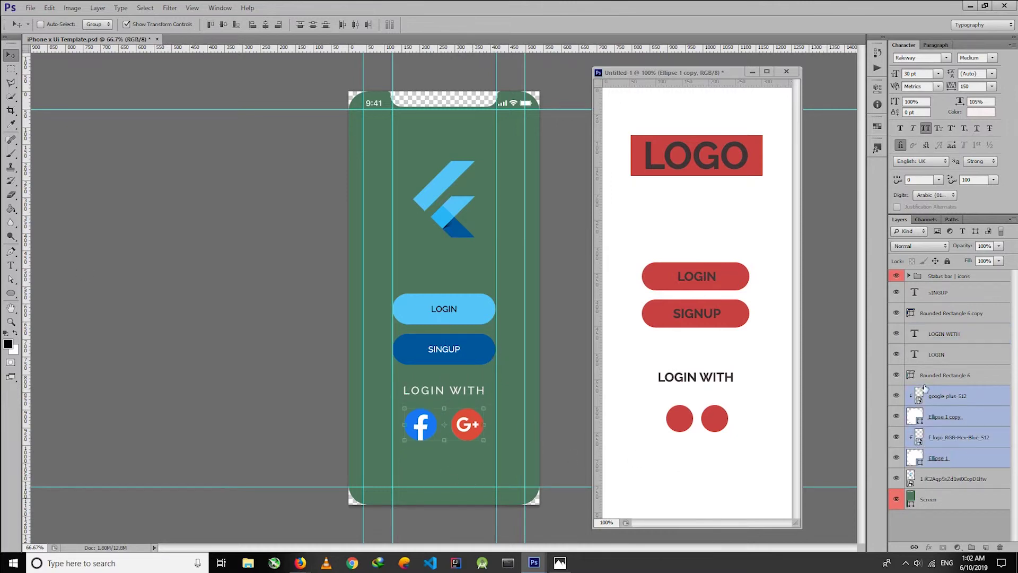
{"action": "left_click", "coordinate": [937, 354]}
{"action": "left_click", "coordinate": [896, 375]}
{"action": "left_click", "coordinate": [902, 365], "text": "alt"}
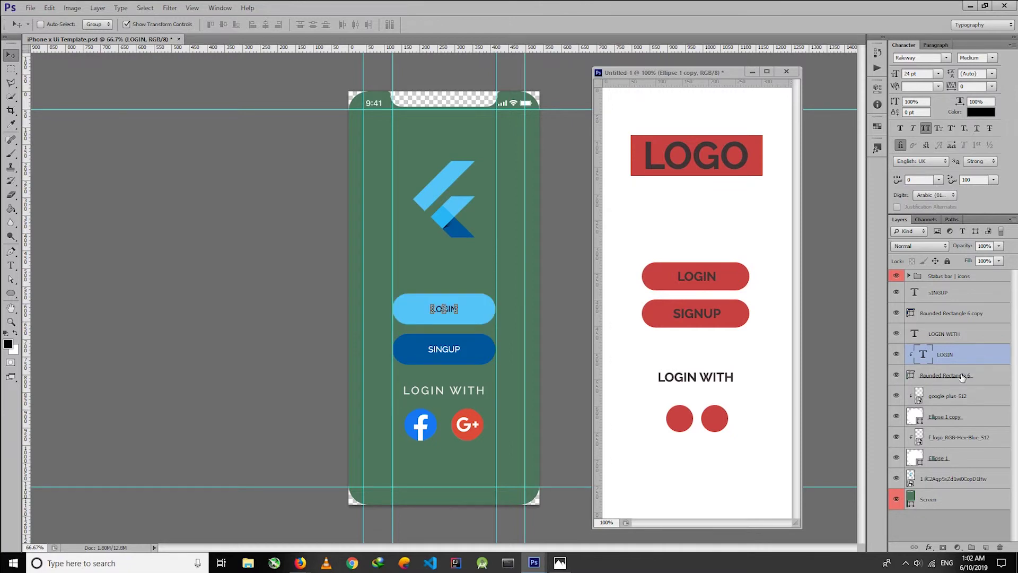
Step: Add the two-line terms text 'YOU AGREE TO OUR / TERMS OF USE &' at 18 pt, centred below the icons
{"action": "type", "text": "BY JOININ GYOU AGREE TO OUR"}
{"action": "key", "text": "Return"}
{"action": "type", "text": "TERMS OF USE & P"}
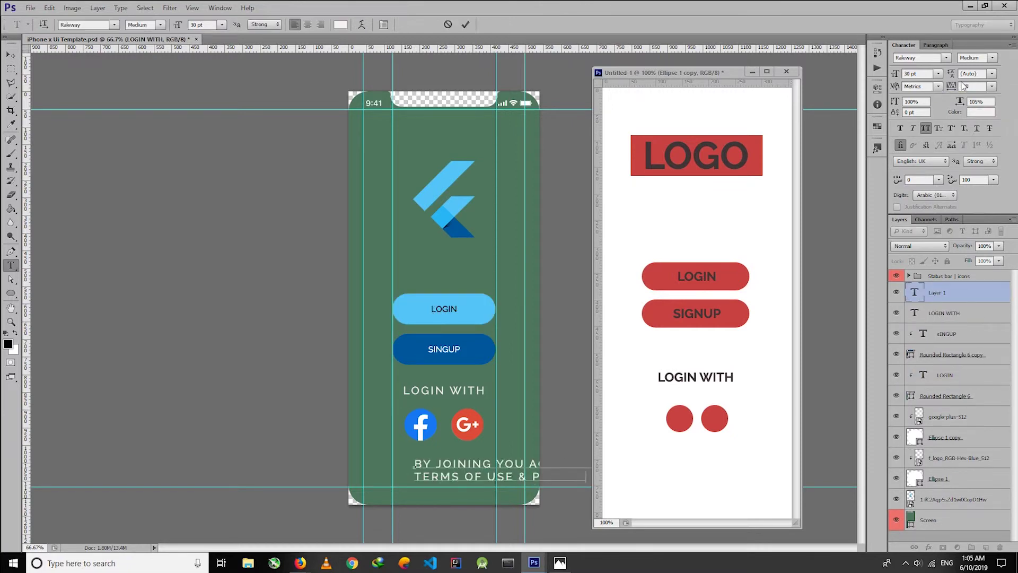
{"action": "key", "text": "ctrl+Return"}
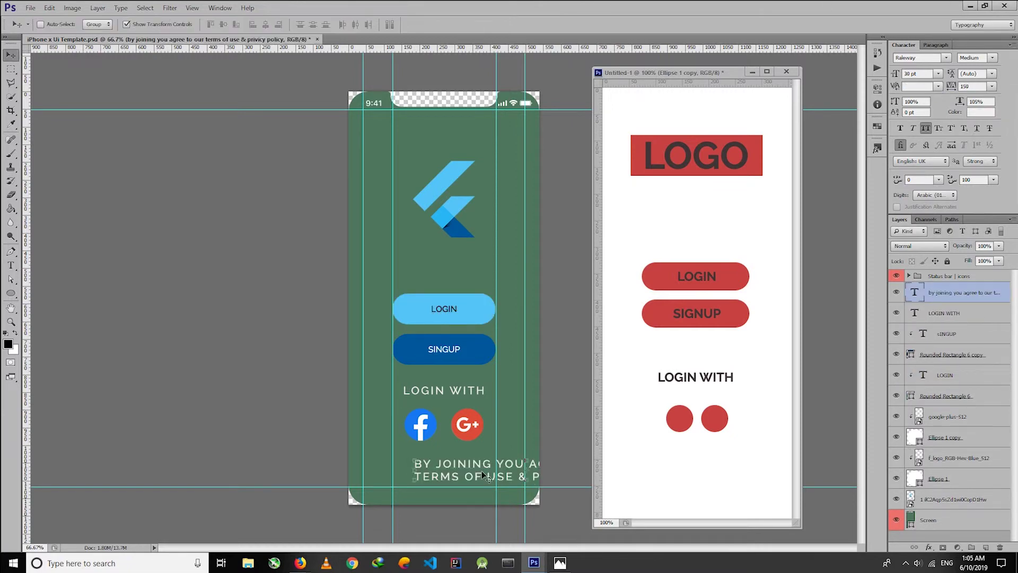
{"action": "left_click", "coordinate": [938, 73]}
{"action": "left_click", "coordinate": [920, 172]}
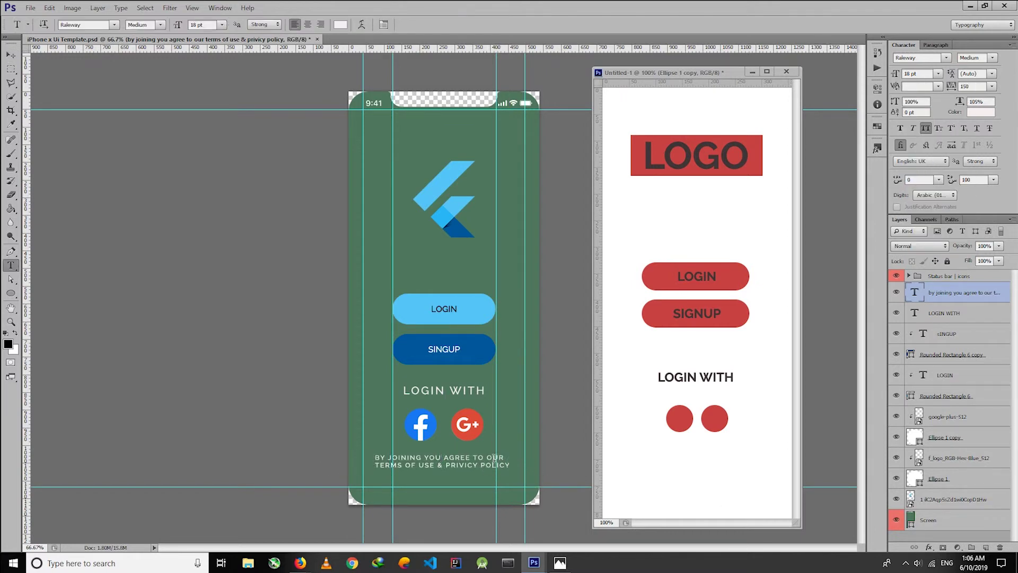
{"action": "left_click_drag", "start_coordinate": [475, 440], "coordinate": [377, 466]}
Step: Underline TERMS OF USE and PRIVACY POLICY, then check the text at 100% zoom
{"action": "left_click", "coordinate": [11, 265]}
{"action": "left_click", "coordinate": [978, 131]}
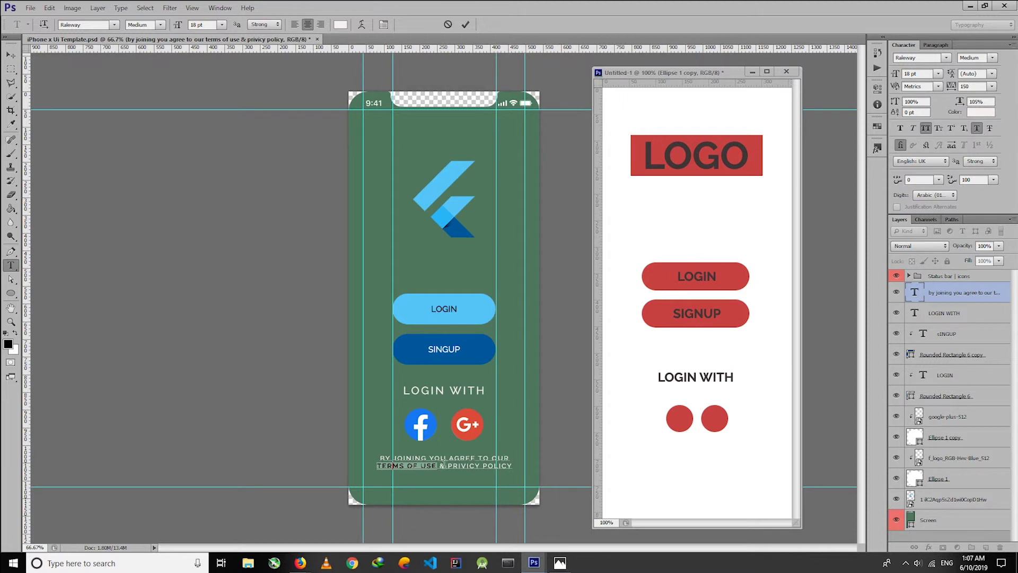
{"action": "left_click", "coordinate": [461, 466]}
{"action": "left_click_drag", "start_coordinate": [449, 466], "coordinate": [512, 466]}
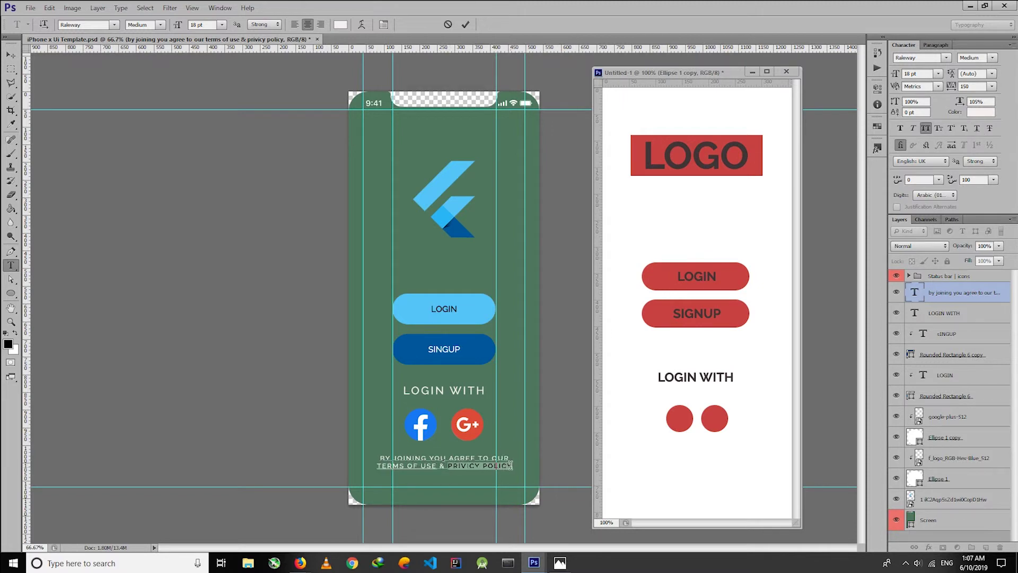
{"action": "left_click", "coordinate": [976, 128]}
{"action": "left_click", "coordinate": [832, 524]}
{"action": "key", "text": "ctrl+plus"}
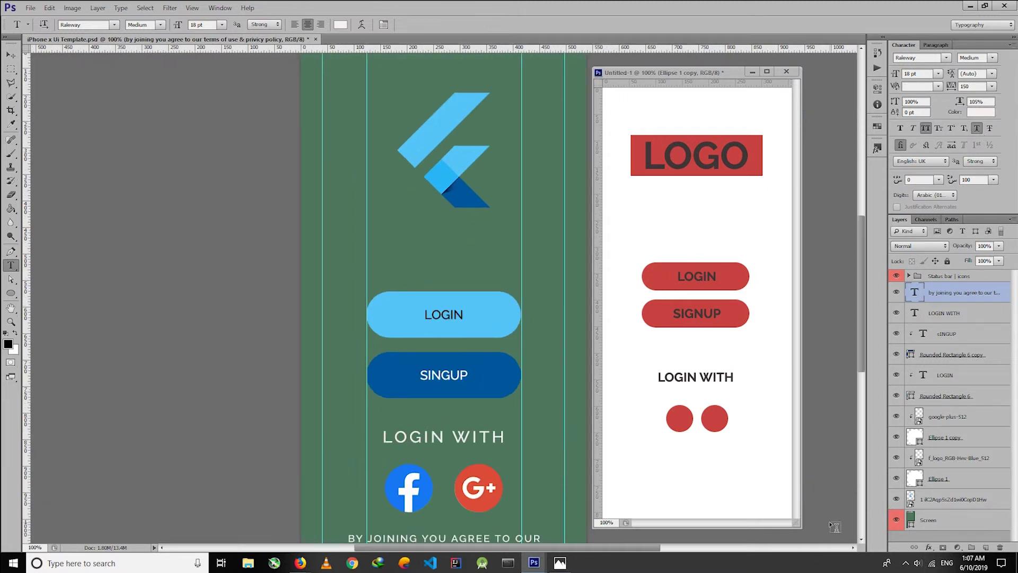
{"action": "scroll", "coordinate": [640, 416], "scroll_direction": "down", "scroll_amount": 2}
{"action": "scroll", "coordinate": [554, 481], "scroll_direction": "up", "scroll_amount": 2}
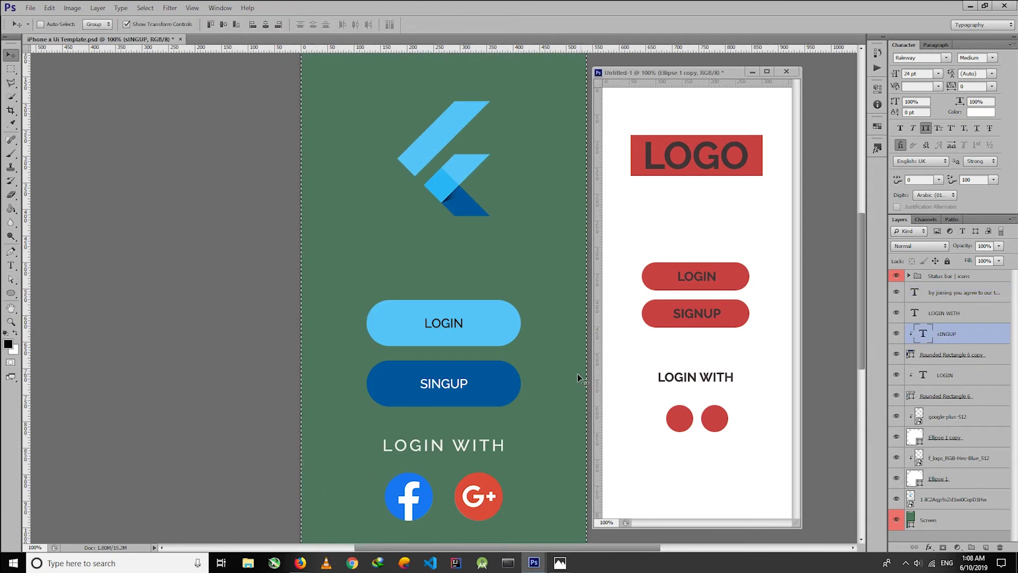
Step: Recolour the Screen fill from green to greyish slate blue, hex 587083
{"action": "key", "text": "ctrl+minus"}
{"action": "double_click", "coordinate": [910, 519]}
{"action": "left_click", "coordinate": [798, 318]}
{"action": "left_click_drag", "start_coordinate": [846, 355], "coordinate": [846, 331]}
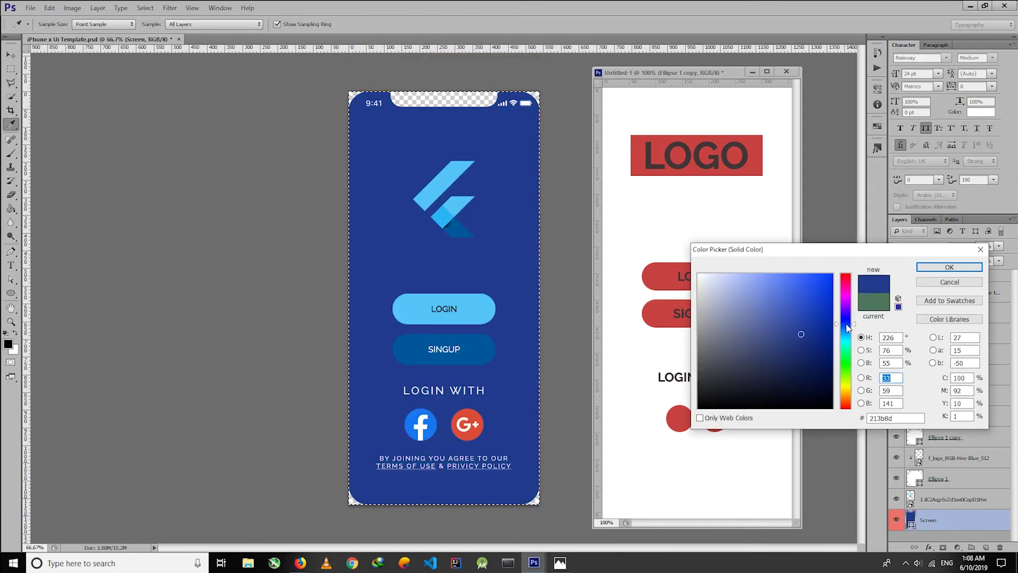
{"action": "left_click", "coordinate": [788, 303]}
{"action": "left_click", "coordinate": [738, 339]}
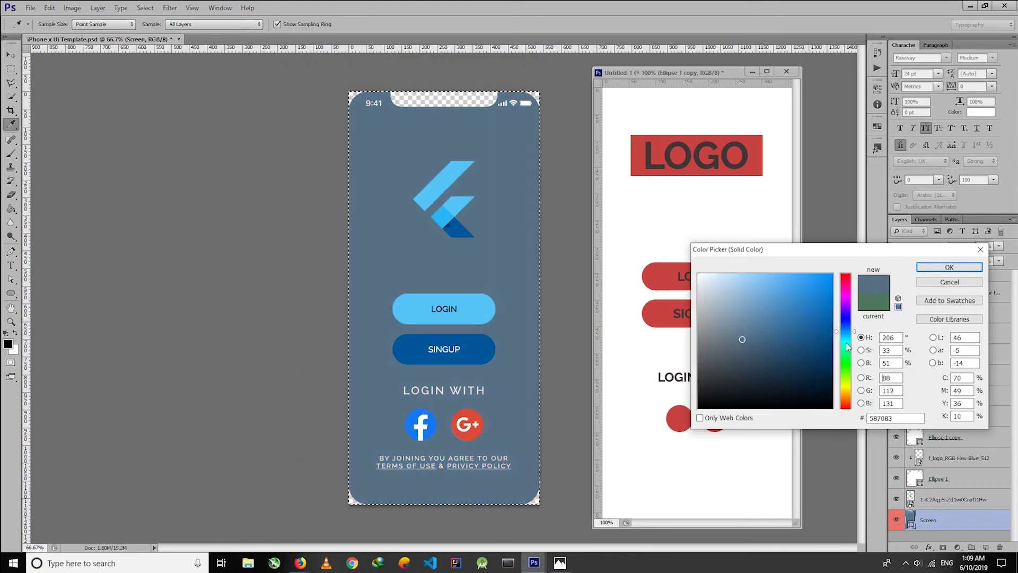
{"action": "key", "text": "Return"}
{"action": "key", "text": "v"}
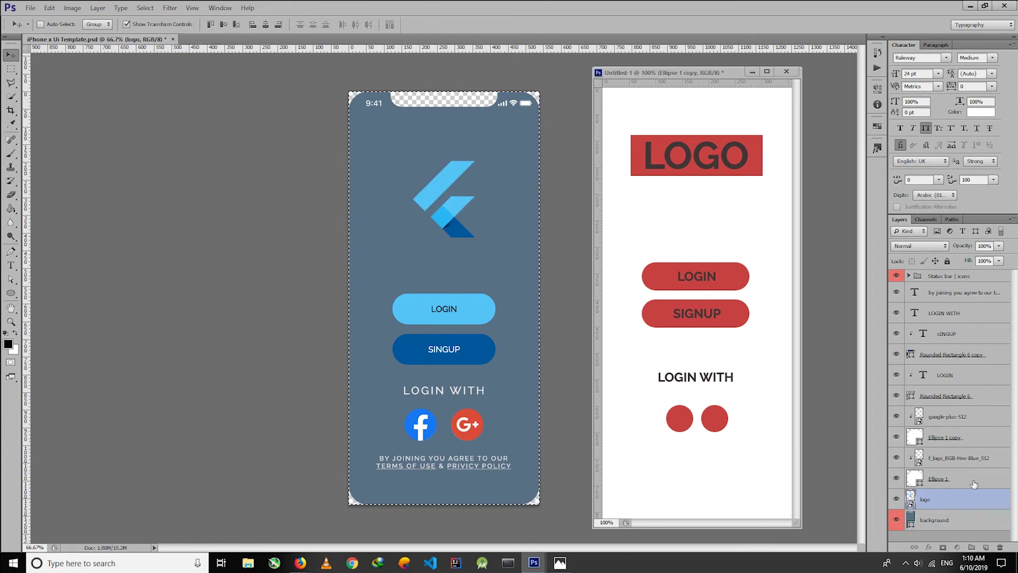
Step: Group LOGIN WITH and the social icons as 'Login With', including the terms text
{"action": "left_click", "coordinate": [974, 483]}
{"action": "left_click", "coordinate": [970, 419], "text": "shift"}
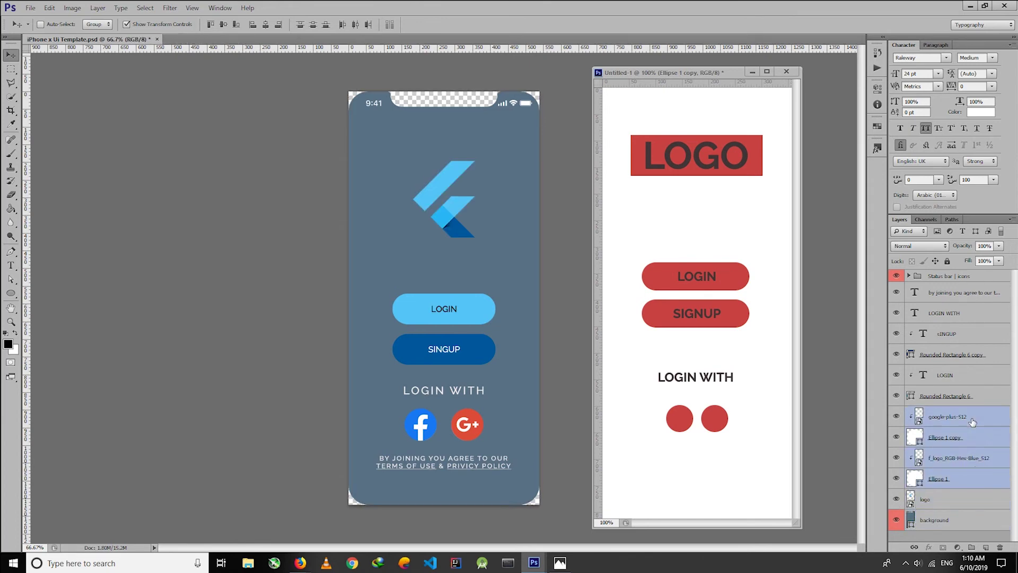
{"action": "left_click", "coordinate": [960, 318], "text": "ctrl"}
{"action": "key", "text": "ctrl+g"}
{"action": "double_click", "coordinate": [939, 309]}
{"action": "key", "text": "Return"}
{"action": "left_click_drag", "start_coordinate": [955, 292], "coordinate": [941, 288]}
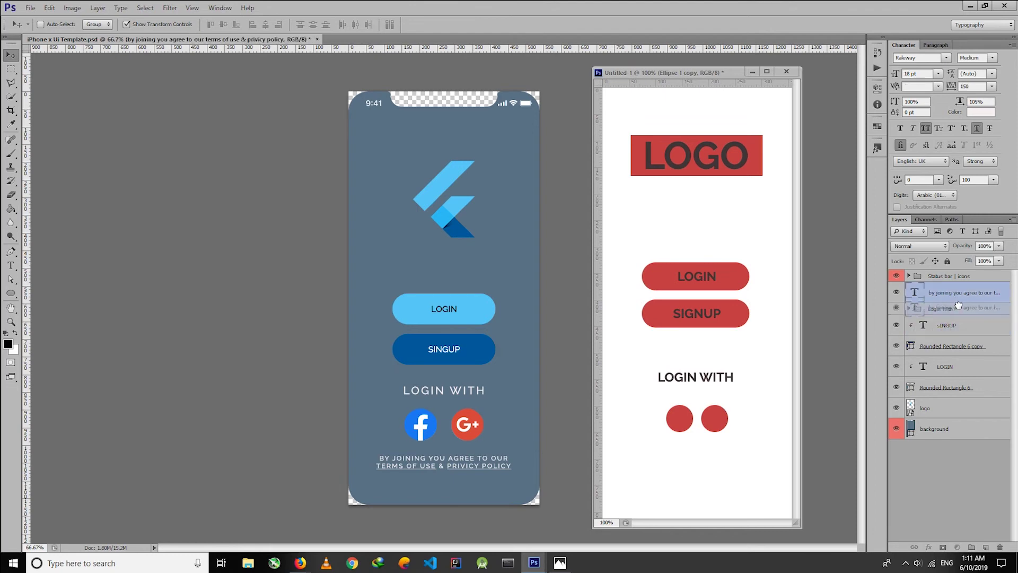
Step: Group the SINGUP text and button as 'signup' and place the login group above it
{"action": "left_click", "coordinate": [954, 304]}
{"action": "left_click", "coordinate": [969, 325], "text": "shift"}
{"action": "key", "text": "ctrl+g"}
{"action": "type", "text": "login"}
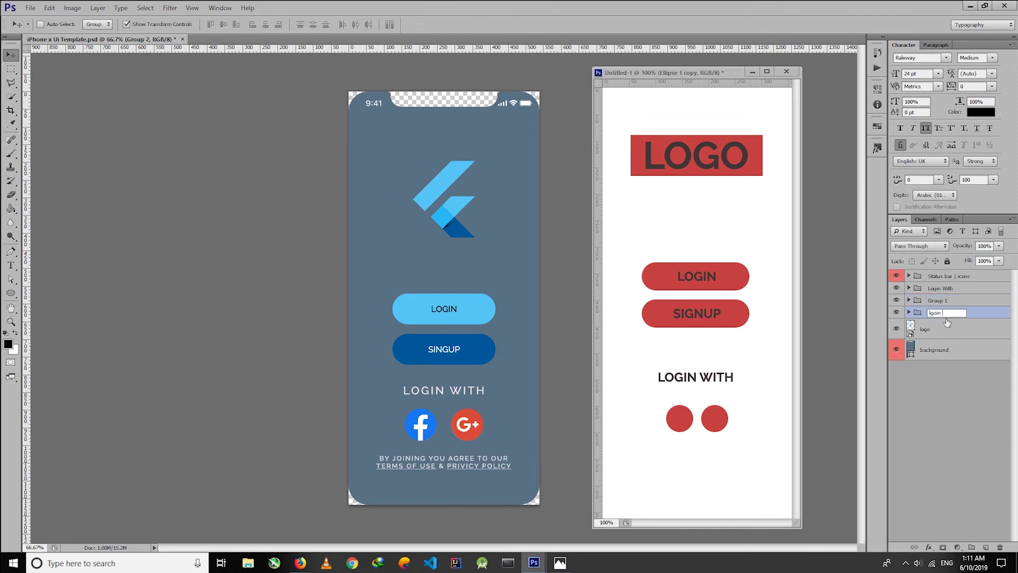
{"action": "double_click", "coordinate": [941, 300]}
{"action": "type", "text": "signup"}
{"action": "key", "text": "Return"}
{"action": "left_click_drag", "start_coordinate": [936, 312], "coordinate": [933, 287]}
Step: Group the logo, order groups as logo, login, signup, Login With, and begin Save As
{"action": "left_click", "coordinate": [938, 351]}
{"action": "left_click", "coordinate": [925, 329]}
{"action": "key", "text": "ctrl+g"}
{"action": "left_click", "coordinate": [905, 534]}
{"action": "key", "text": "ctrl+shift+s"}
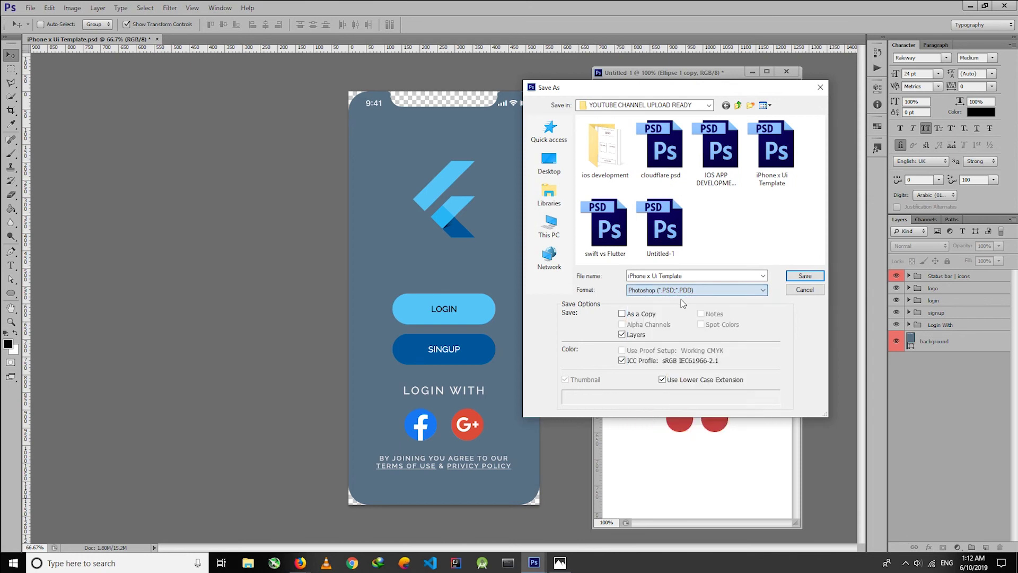